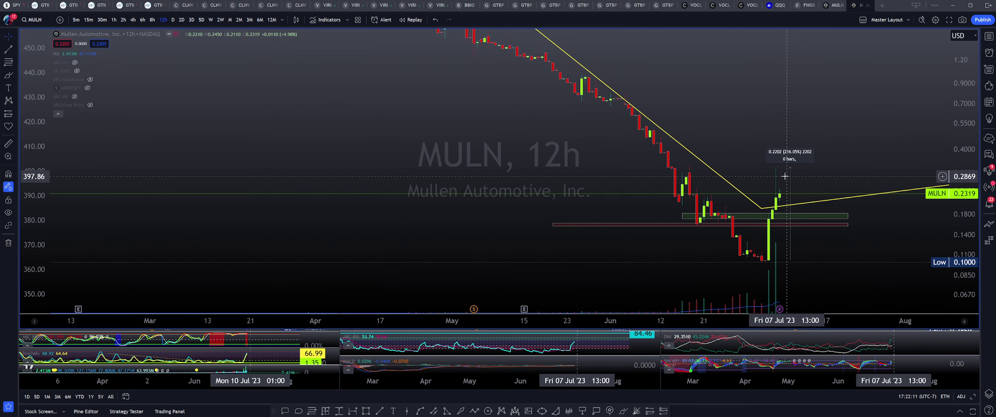
Step: Zoom, stretch the price axis and pan the 12-hour MULN chart onto the June–July drop and rebound
{"action": "scroll", "coordinate": [623, 156], "scroll_direction": "up", "scroll_amount": 5}
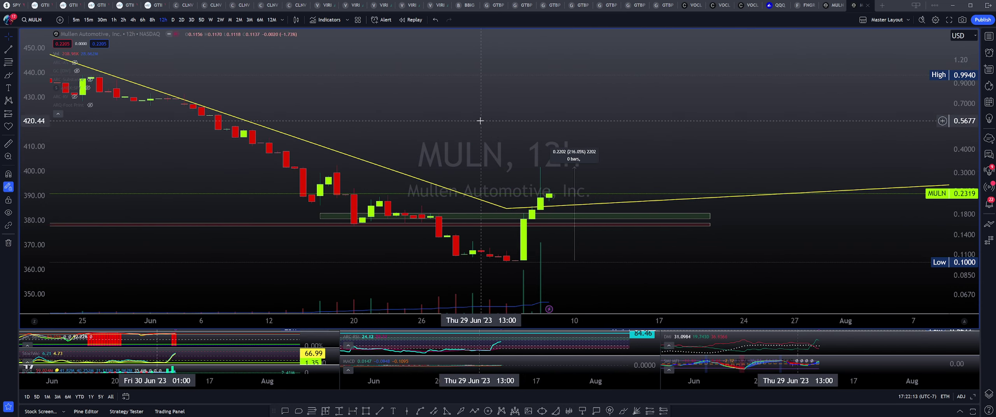
{"action": "left_click_drag", "start_coordinate": [965, 172], "coordinate": [965, 146]}
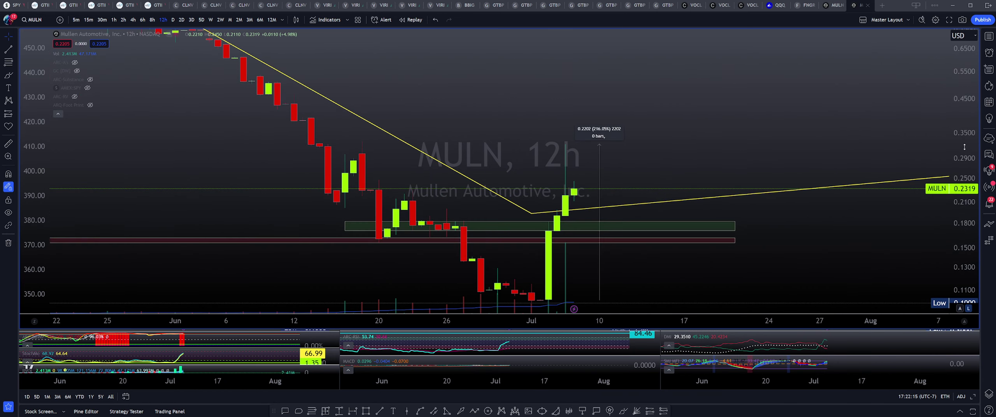
{"action": "left_click_drag", "start_coordinate": [502, 171], "coordinate": [481, 150]}
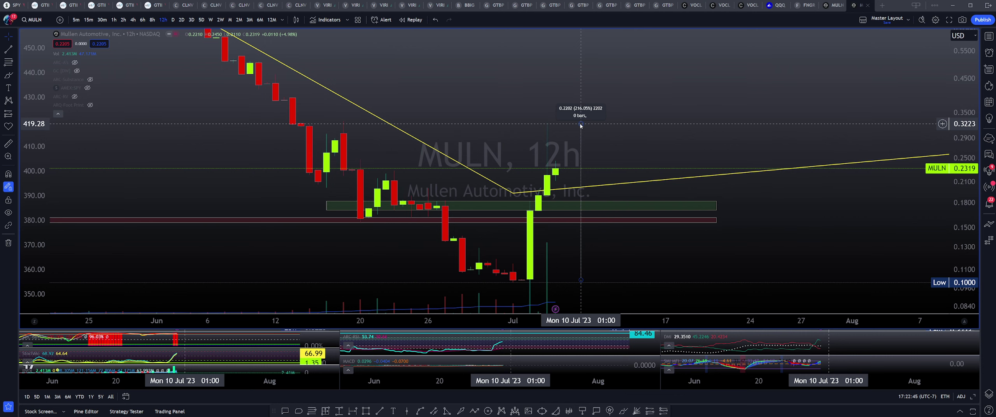
{"action": "scroll", "coordinate": [580, 125], "scroll_direction": "down", "scroll_amount": 2}
{"action": "scroll", "coordinate": [580, 124], "scroll_direction": "down", "scroll_amount": 3}
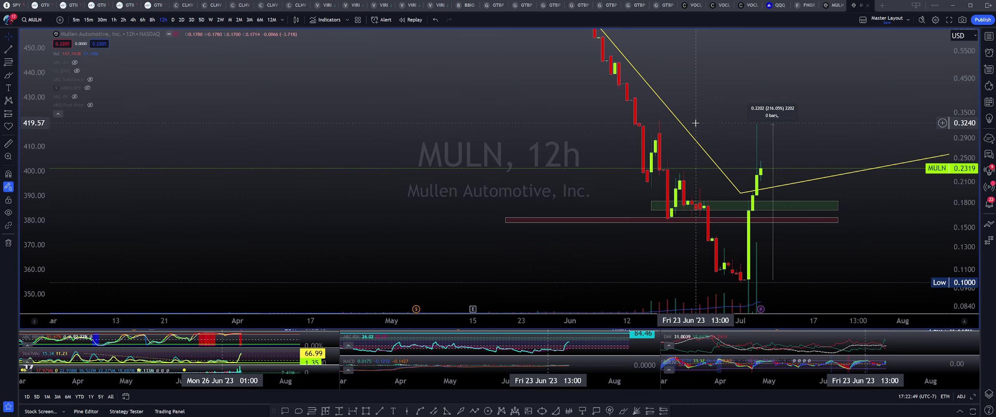
{"action": "scroll", "coordinate": [578, 140], "scroll_direction": "up", "scroll_amount": 2}
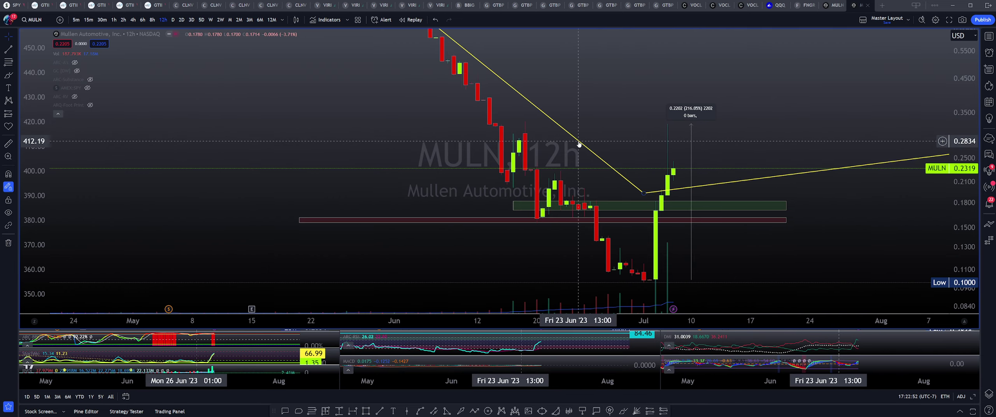
{"action": "scroll", "coordinate": [604, 85], "scroll_direction": "up", "scroll_amount": 2}
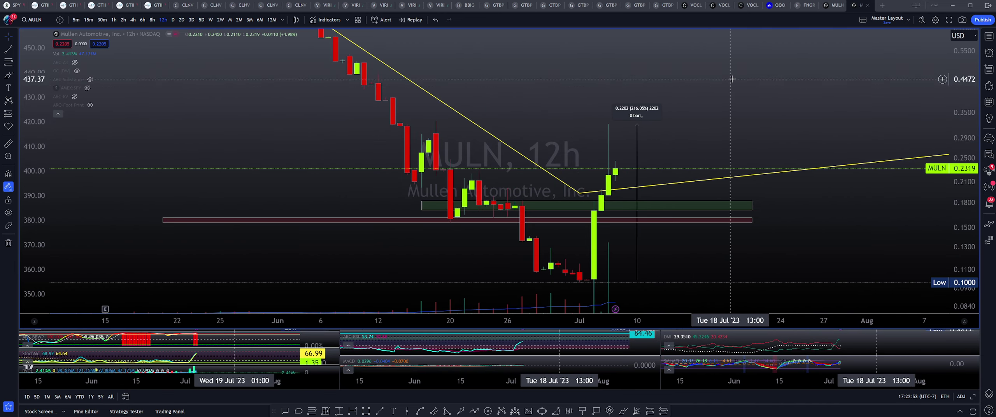
{"action": "scroll", "coordinate": [630, 82], "scroll_direction": "right", "scroll_amount": 3}
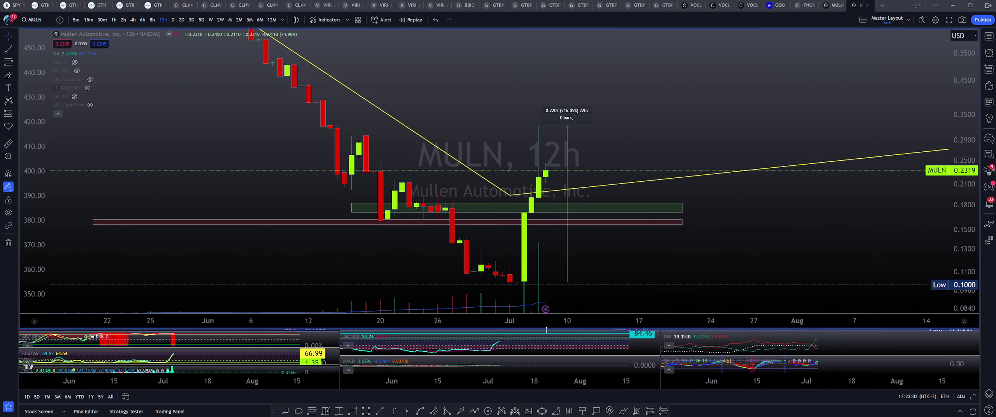
Step: Enlarge the indicator panes beneath the MULN chart and shift the view to earlier dates
{"action": "left_click_drag", "start_coordinate": [547, 329], "coordinate": [546, 222]}
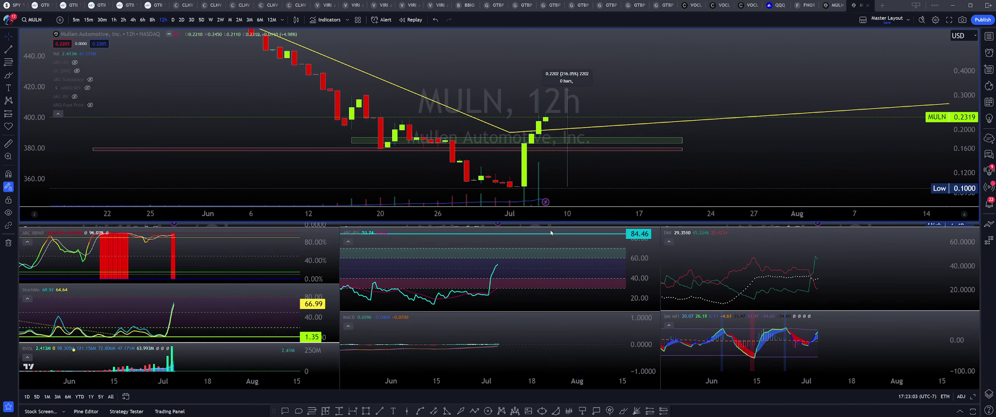
{"action": "left_click_drag", "start_coordinate": [537, 327], "coordinate": [565, 327]}
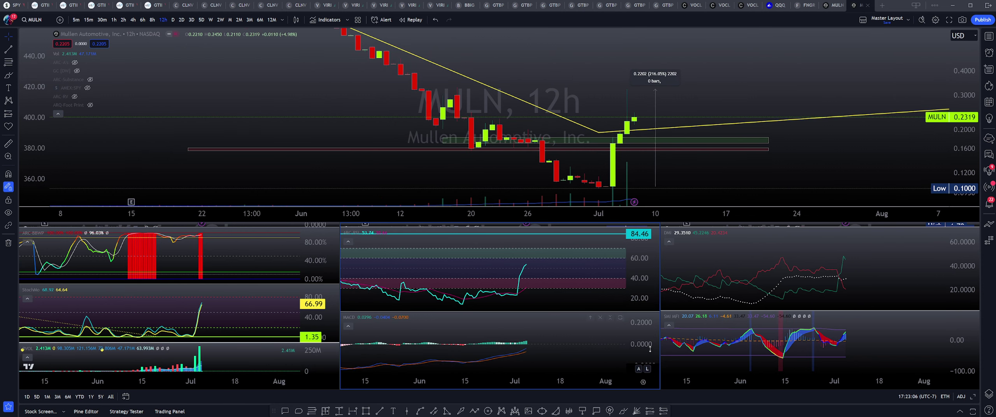
{"action": "scroll", "coordinate": [565, 327], "scroll_direction": "left", "scroll_amount": 5}
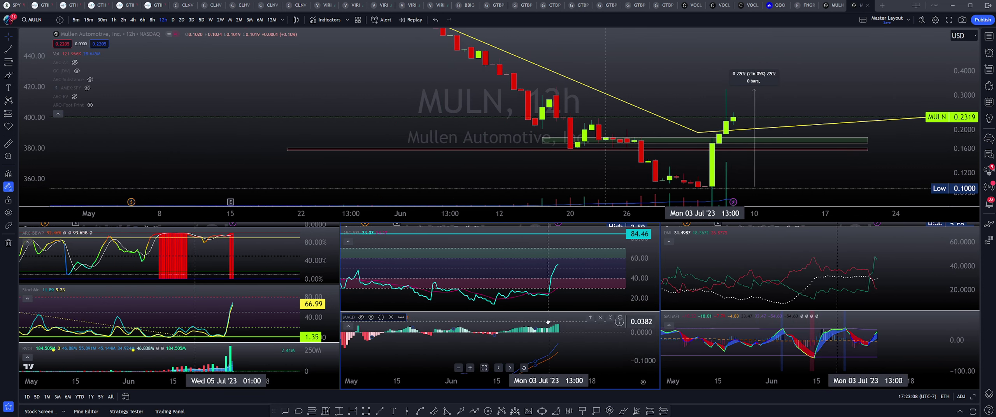
Step: Switch to 30-minute candles, zoom in, and rescale the RSI and MACD panes
{"action": "left_click", "coordinate": [102, 20]}
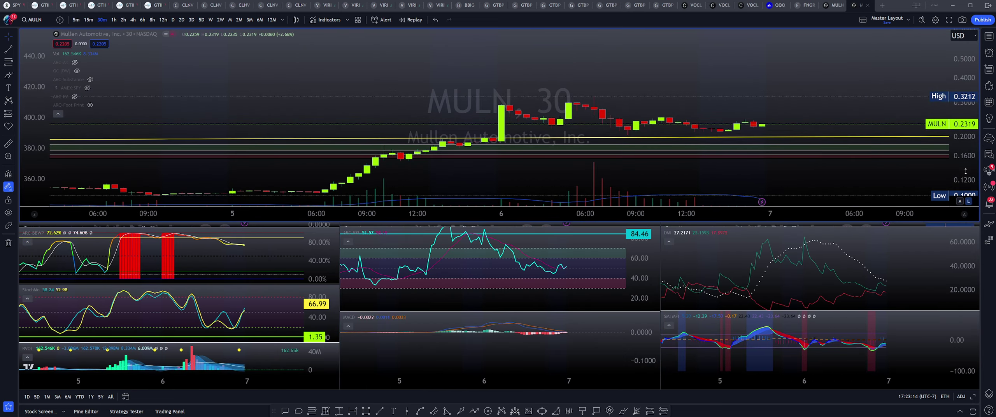
{"action": "scroll", "coordinate": [840, 112], "scroll_direction": "up", "scroll_amount": 5}
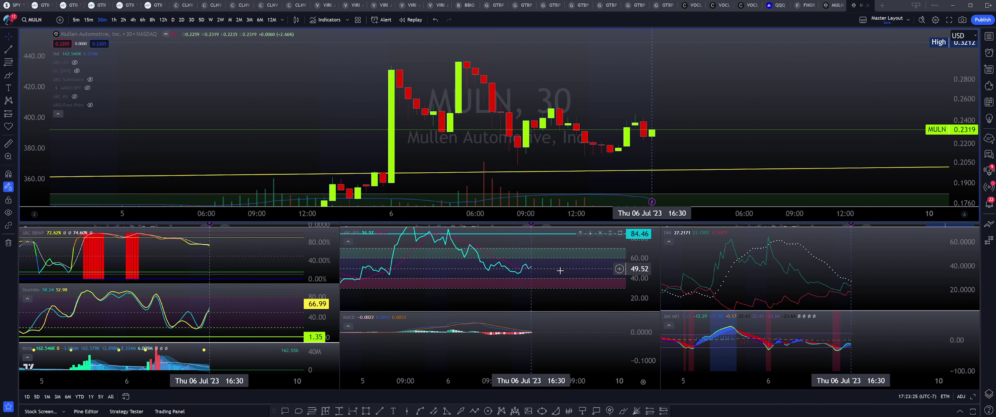
{"action": "left_click_drag", "start_coordinate": [653, 277], "coordinate": [648, 269]}
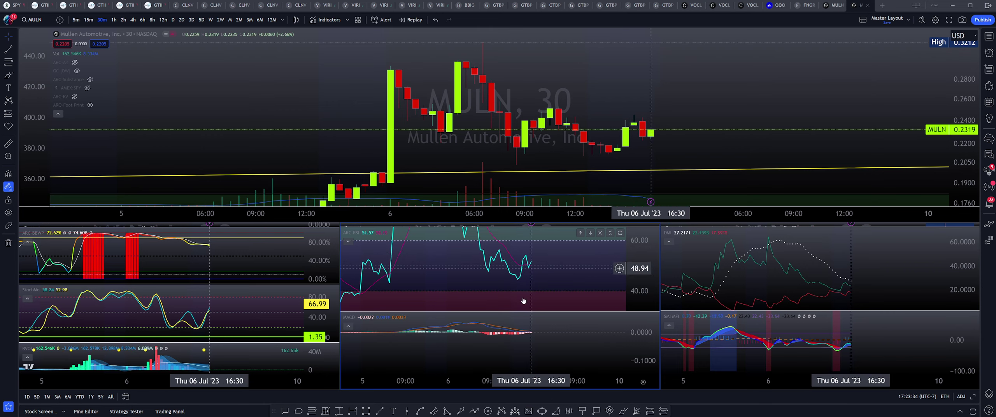
{"action": "left_click_drag", "start_coordinate": [640, 361], "coordinate": [653, 240]}
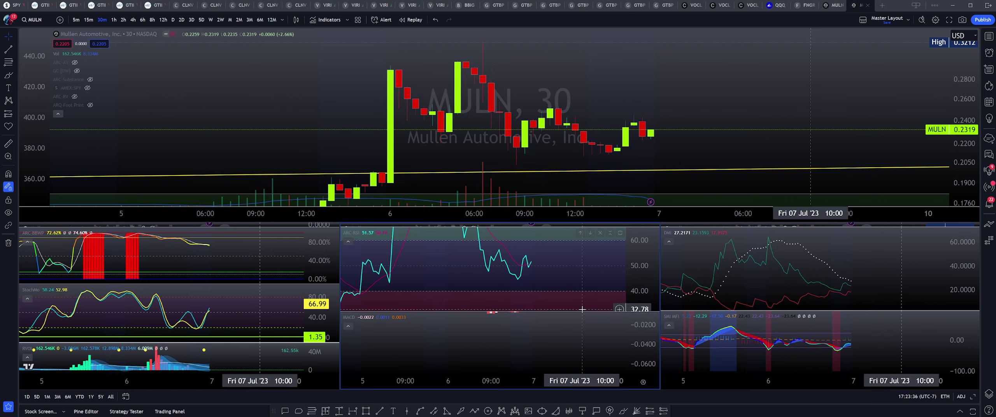
{"action": "left_click_drag", "start_coordinate": [529, 316], "coordinate": [502, 347]}
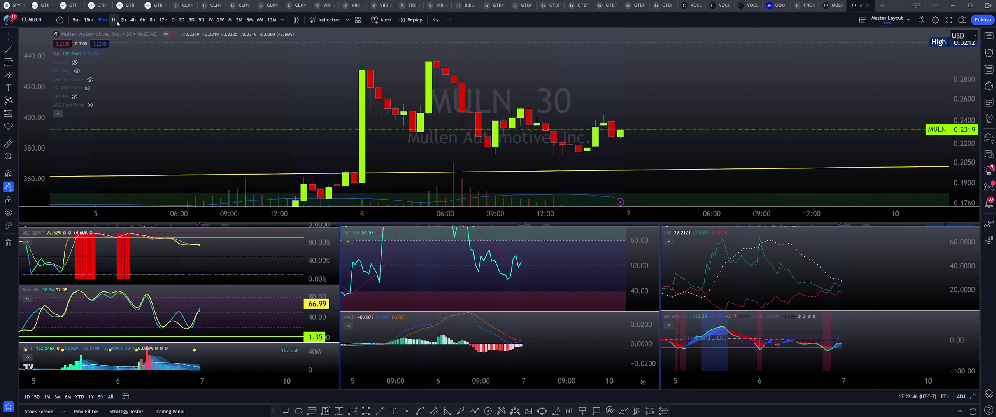
Step: Switch to 1-hour candles with '1h', then back to 30-minute with '30'
{"action": "type", "text": "1h"}
{"action": "key", "text": "Return"}
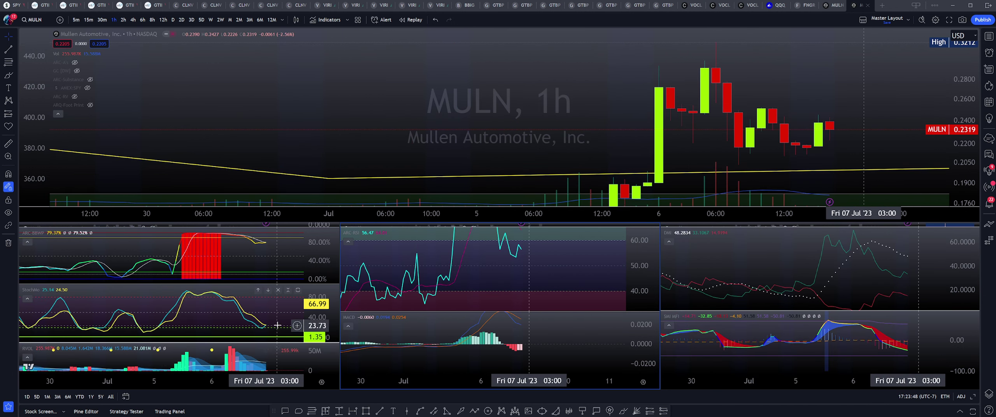
{"action": "scroll", "coordinate": [267, 326], "scroll_direction": "up", "scroll_amount": 2}
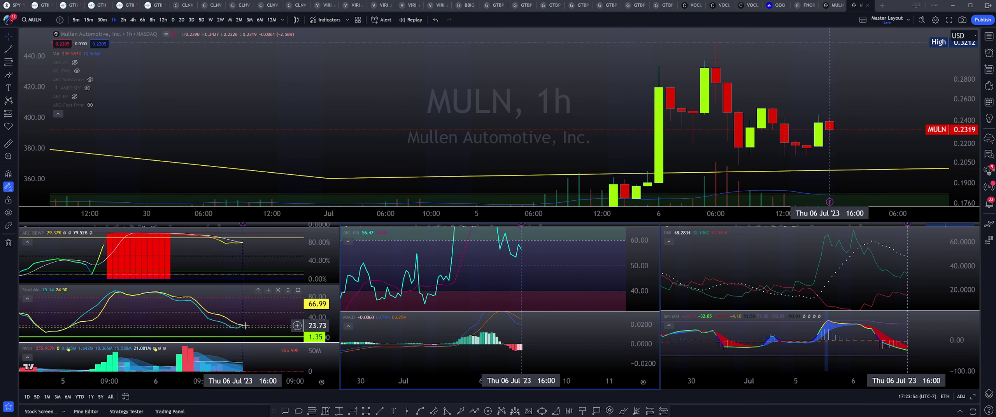
{"action": "type", "text": "30"}
{"action": "key", "text": "Return"}
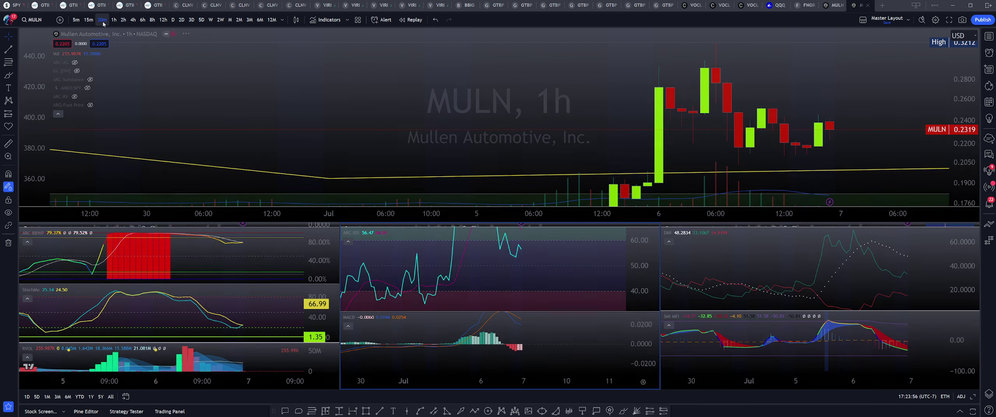
Step: Cycle through 15m, 5m and 1h intervals, nudge the RSI scale, and settle on 5-minute candles
{"action": "left_click", "coordinate": [89, 20]}
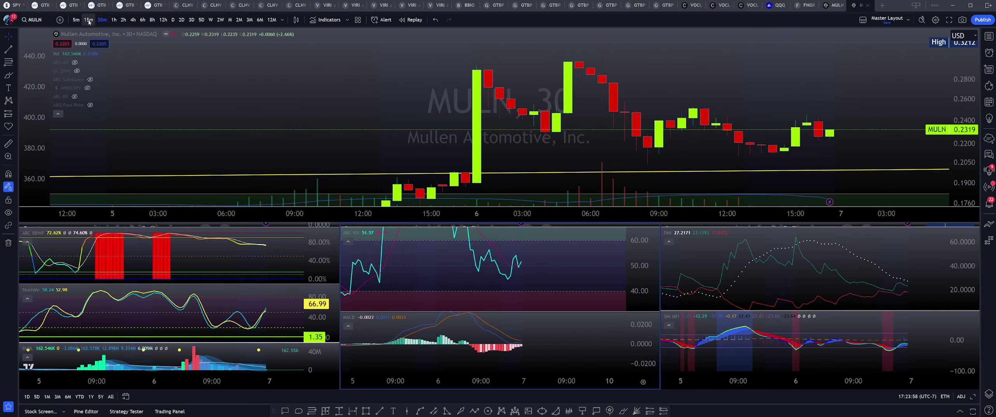
{"action": "left_click", "coordinate": [75, 22]}
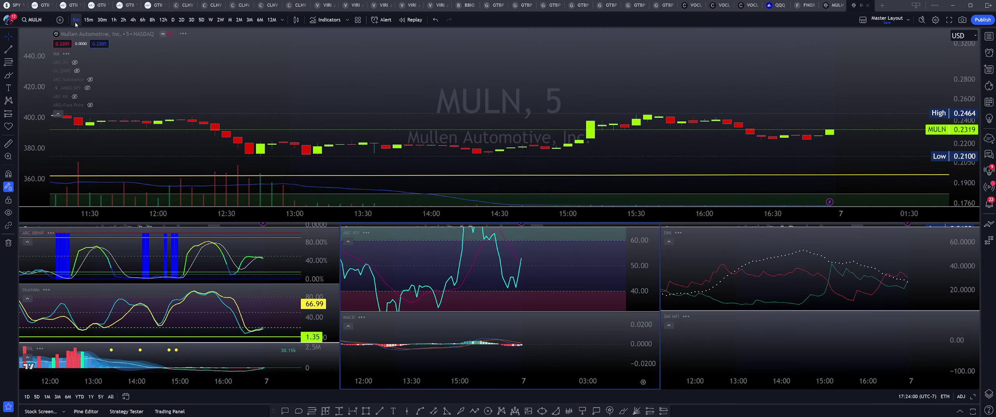
{"action": "left_click", "coordinate": [113, 21]}
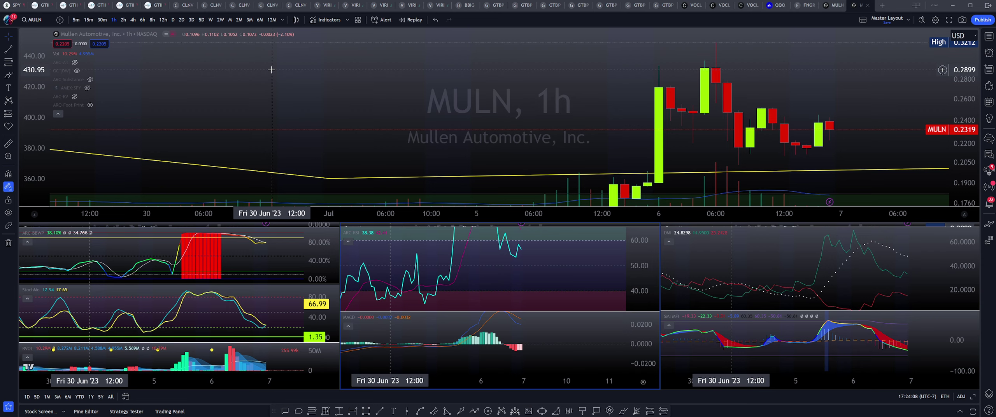
{"action": "left_click_drag", "start_coordinate": [642, 267], "coordinate": [642, 271]}
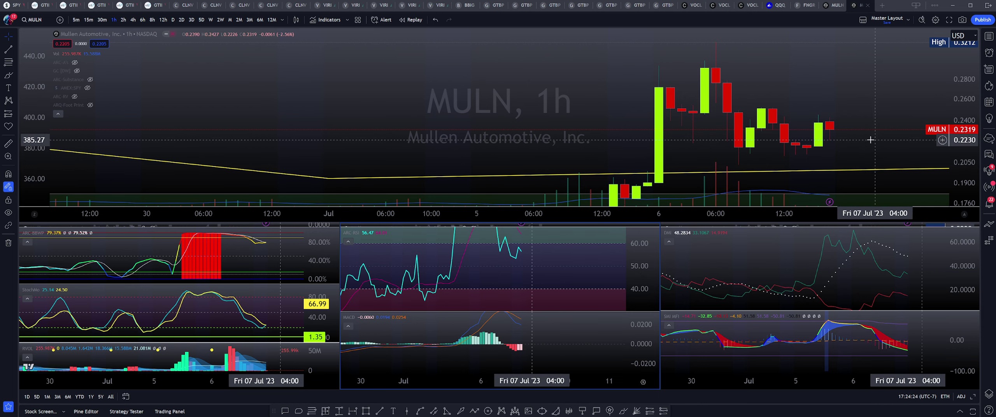
{"action": "left_click", "coordinate": [76, 20]}
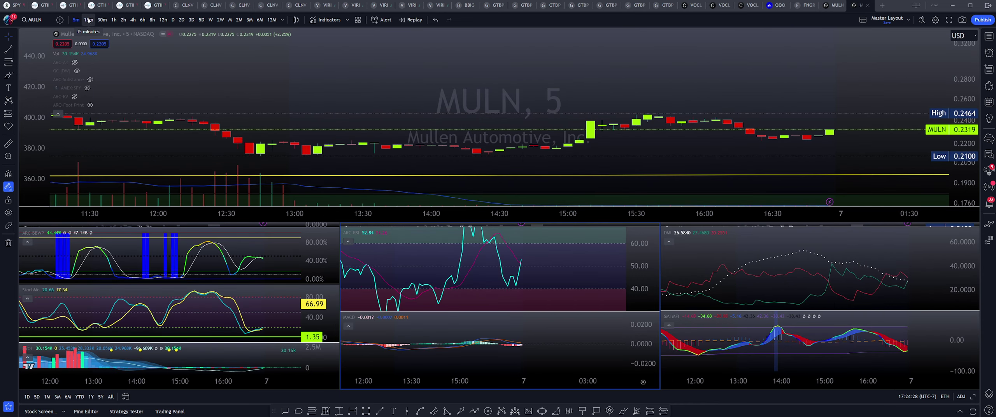
Step: Switch MULN to 15-minute candles and pan along the timeline
{"action": "left_click", "coordinate": [88, 20]}
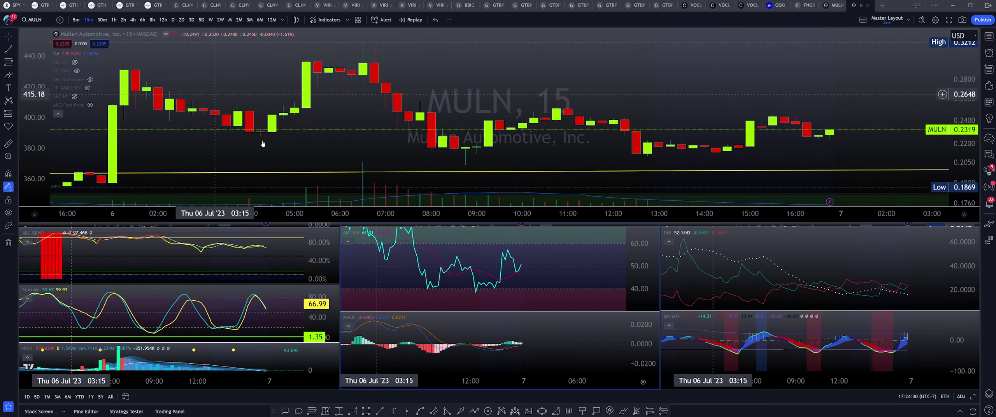
{"action": "left_click_drag", "start_coordinate": [798, 101], "coordinate": [373, 90]}
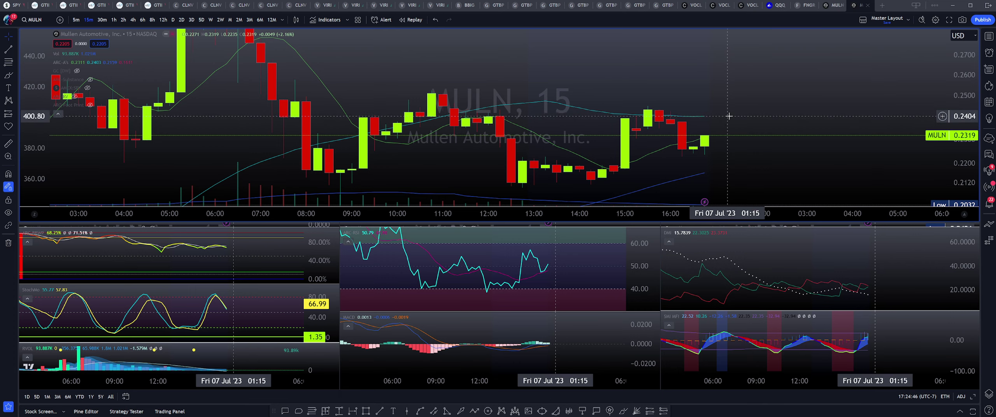
{"action": "scroll", "coordinate": [754, 124], "scroll_direction": "down", "scroll_amount": 3}
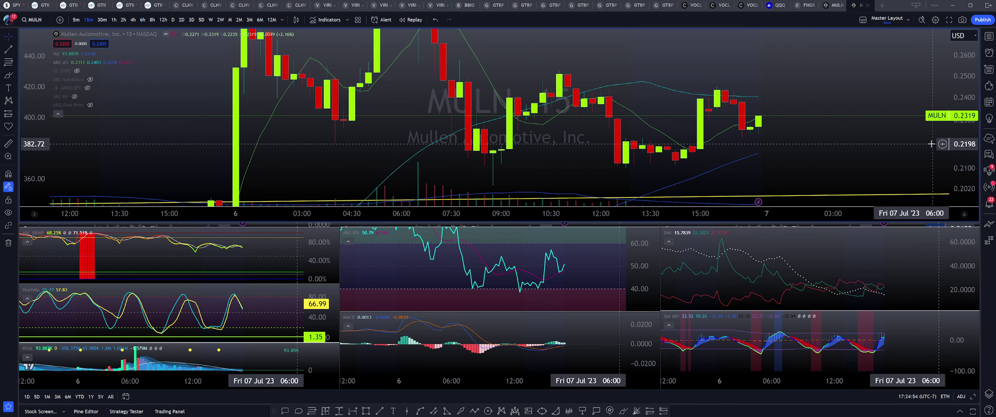
Step: Make room right of the latest candles and draw a rectangle spanning about 0.2236–0.2317
{"action": "left_click_drag", "start_coordinate": [931, 144], "coordinate": [853, 152]}
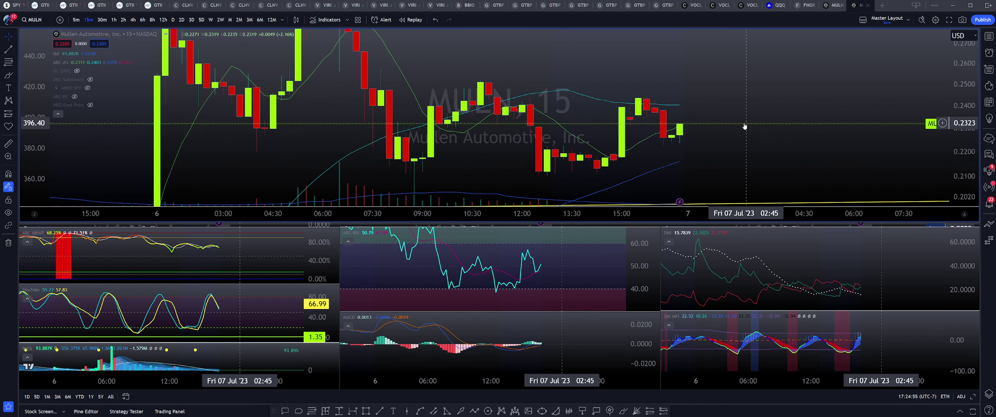
{"action": "left_click", "coordinate": [366, 411]}
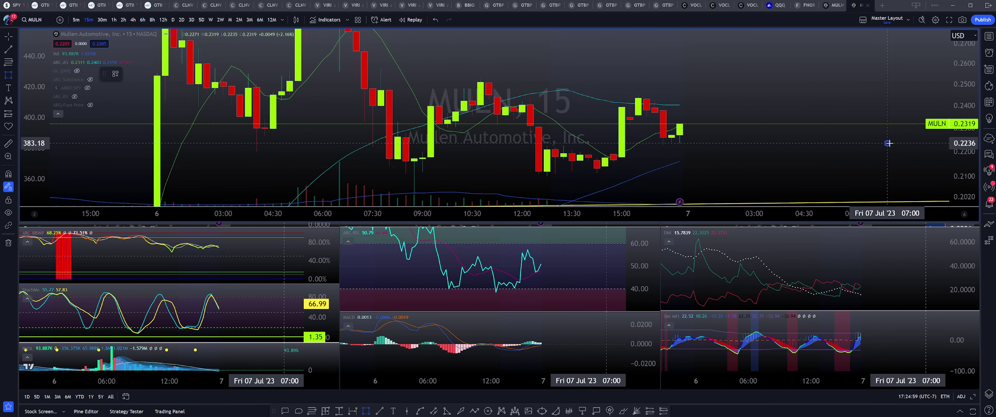
{"action": "left_click_drag", "start_coordinate": [887, 143], "coordinate": [311, 125]}
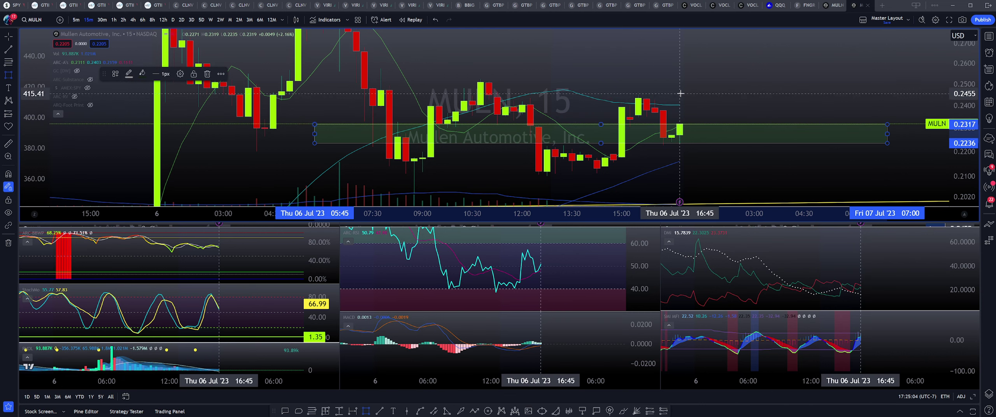
Step: Check the support rectangle's 0.2236–0.2317 range, deselect it, and zoom out to 4–10 Jul
{"action": "left_click", "coordinate": [746, 117]}
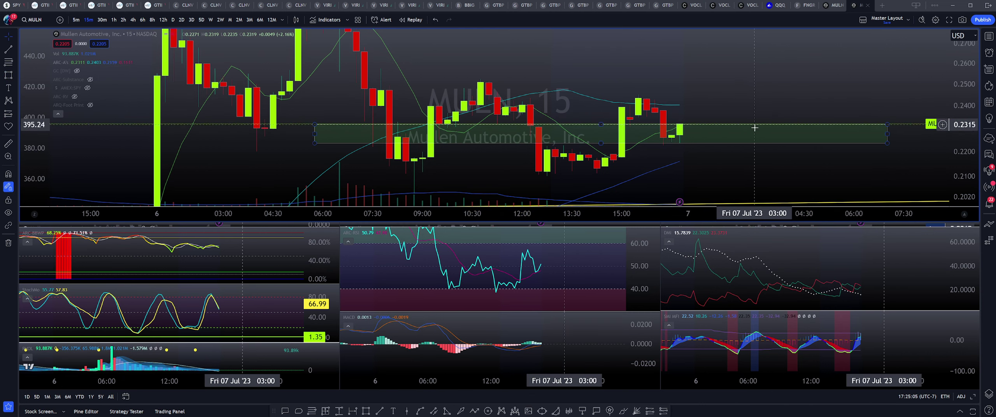
{"action": "left_click", "coordinate": [773, 143]}
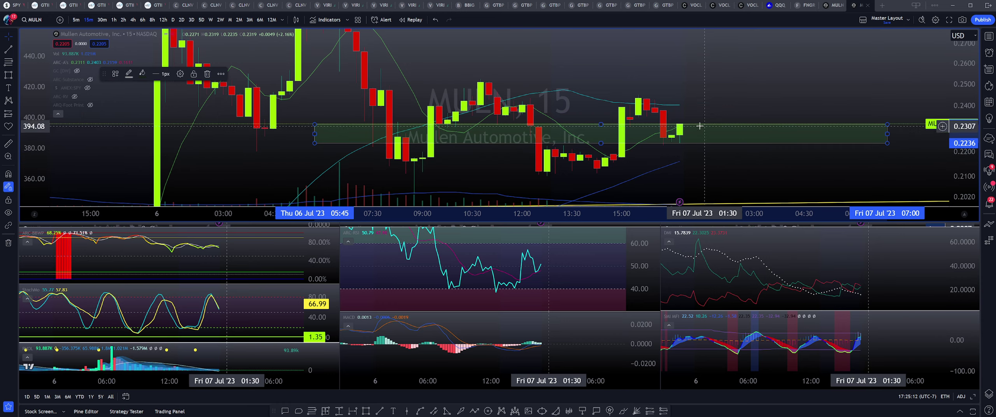
{"action": "scroll", "coordinate": [700, 132], "scroll_direction": "down", "scroll_amount": 2}
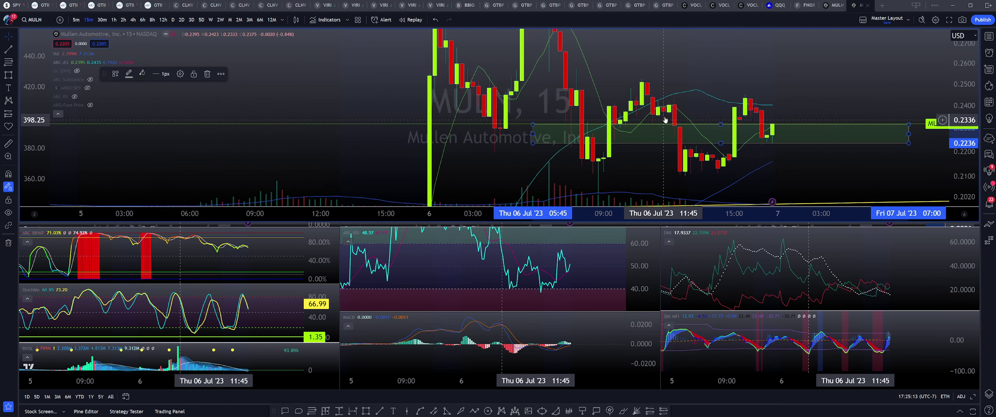
{"action": "left_click", "coordinate": [885, 94]}
{"action": "scroll", "coordinate": [885, 94], "scroll_direction": "down", "scroll_amount": 4}
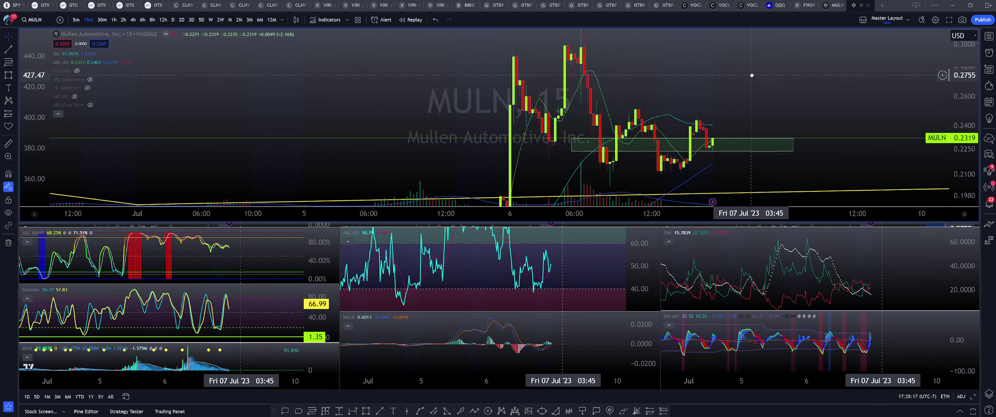
Step: Move from 30-minute to 1-hour candles and zoom out over mid-June to early July, then back in
{"action": "left_click", "coordinate": [105, 18]}
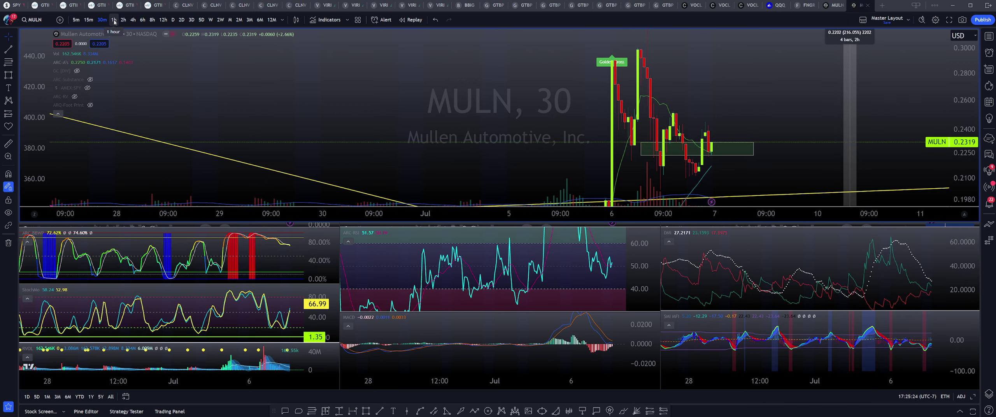
{"action": "left_click", "coordinate": [114, 20]}
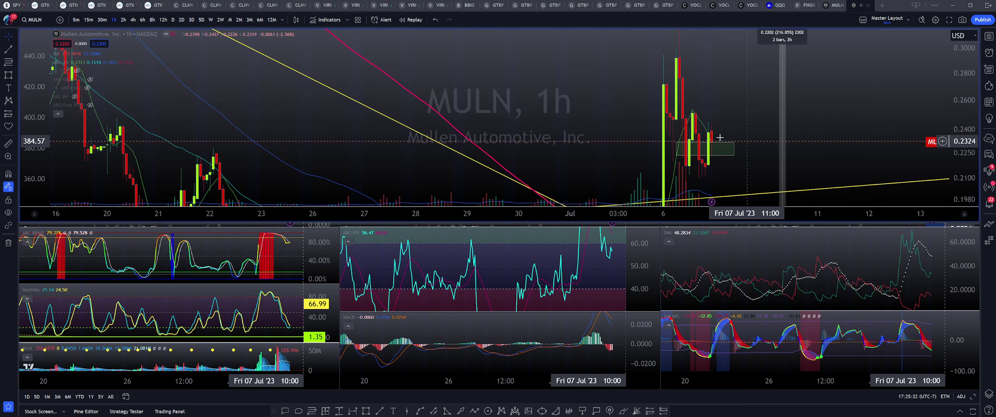
{"action": "scroll", "coordinate": [725, 147], "scroll_direction": "up", "scroll_amount": 5}
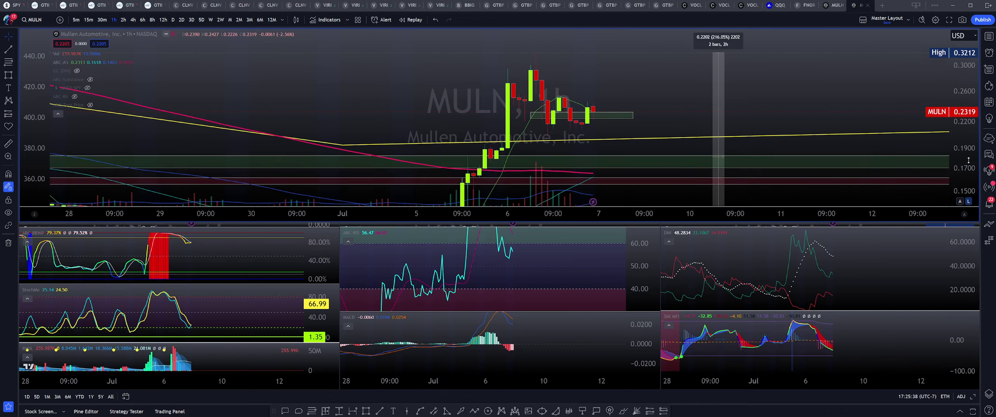
{"action": "scroll", "coordinate": [365, 78], "scroll_direction": "down", "scroll_amount": 5}
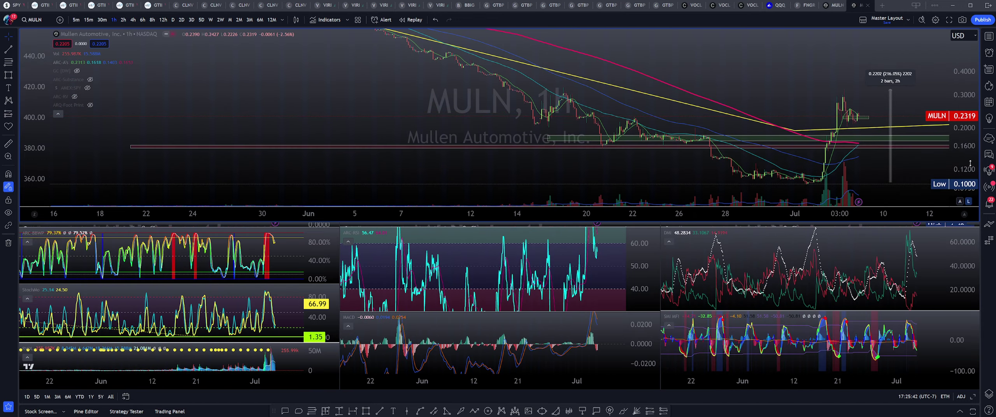
{"action": "scroll", "coordinate": [685, 95], "scroll_direction": "up", "scroll_amount": 5}
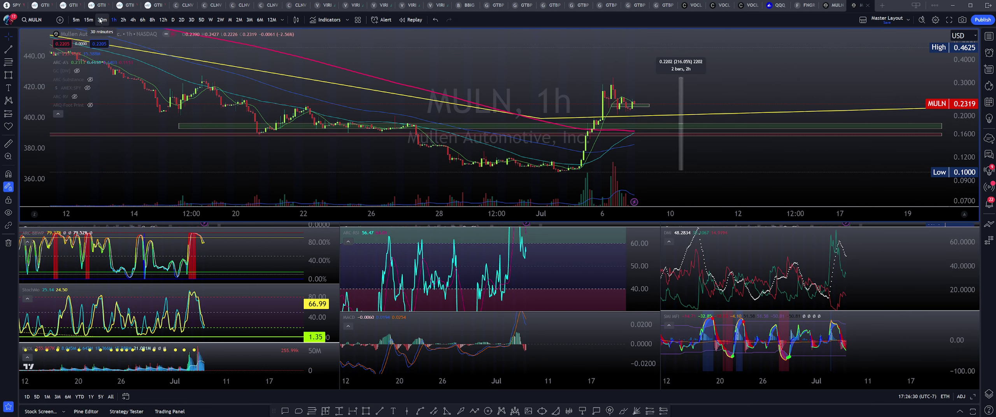
Step: Return to 30-minute candles, center the recent rally, and maximize the price pane to hide indicators
{"action": "left_click", "coordinate": [100, 21]}
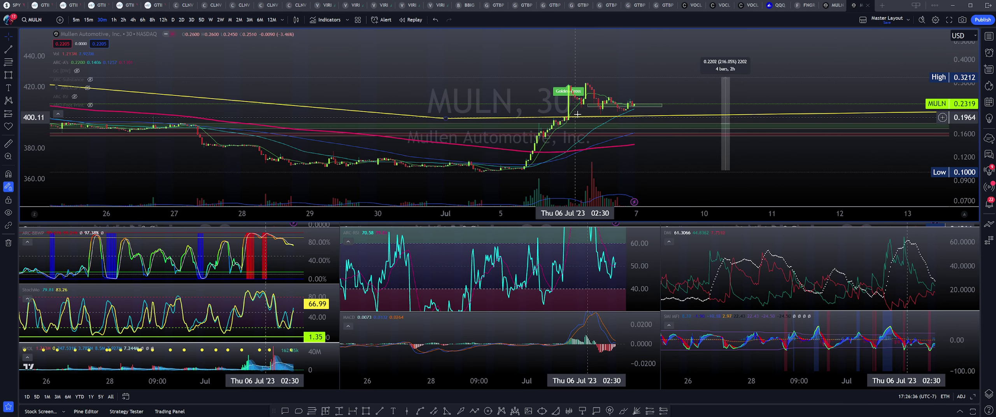
{"action": "scroll", "coordinate": [478, 164], "scroll_direction": "up", "scroll_amount": 3}
{"action": "left_click_drag", "start_coordinate": [478, 164], "coordinate": [691, 164]}
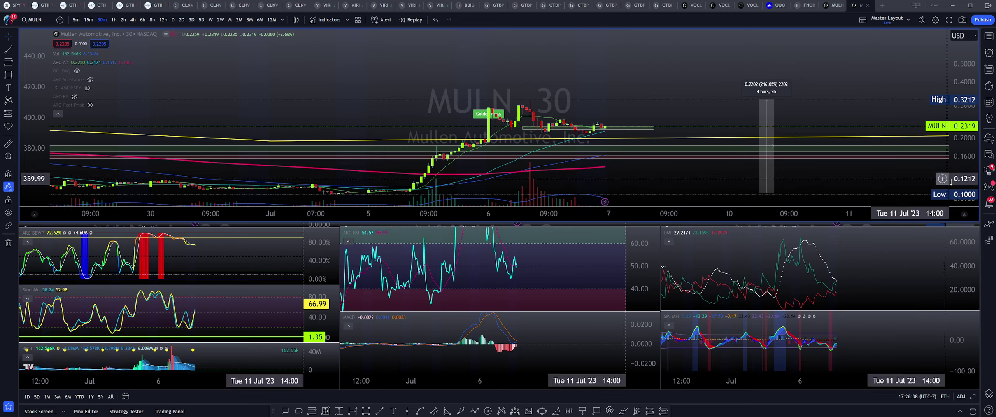
{"action": "scroll", "coordinate": [645, 100], "scroll_direction": "up", "scroll_amount": 2}
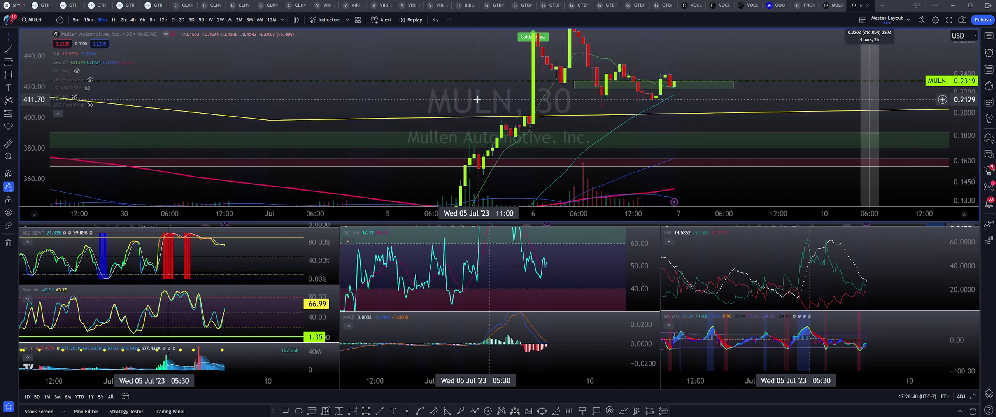
{"action": "left_click_drag", "start_coordinate": [414, 69], "coordinate": [416, 69]}
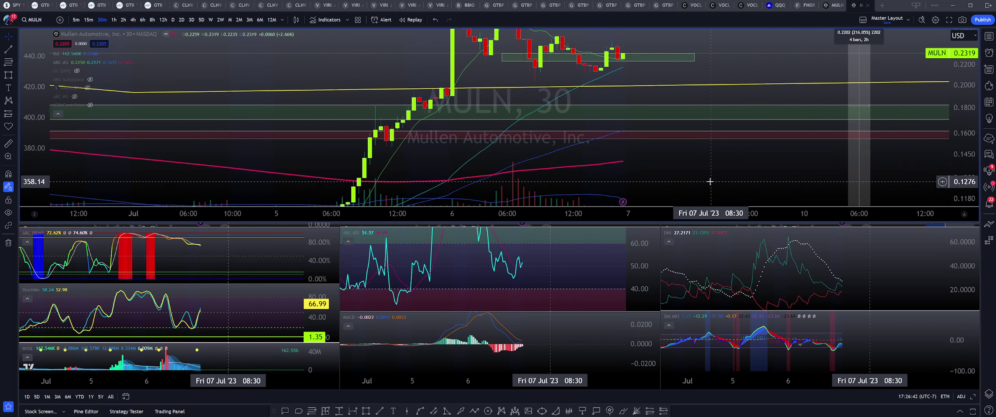
{"action": "key", "text": "alt+Return"}
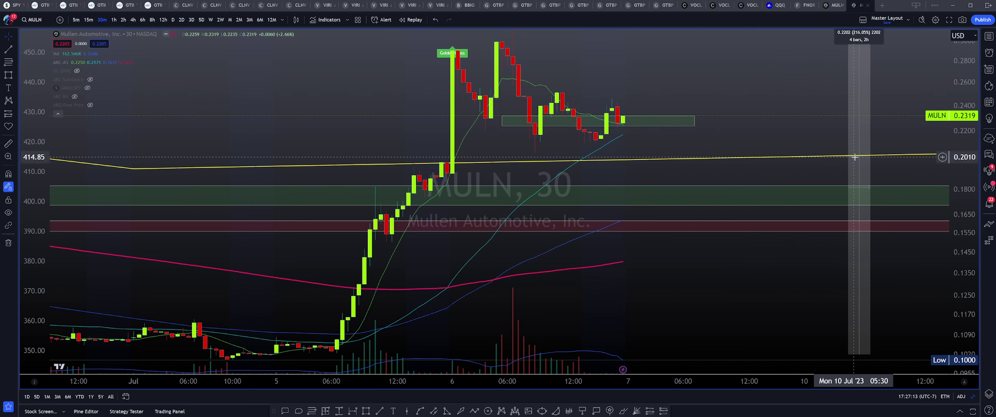
{"action": "left_click", "coordinate": [366, 411]}
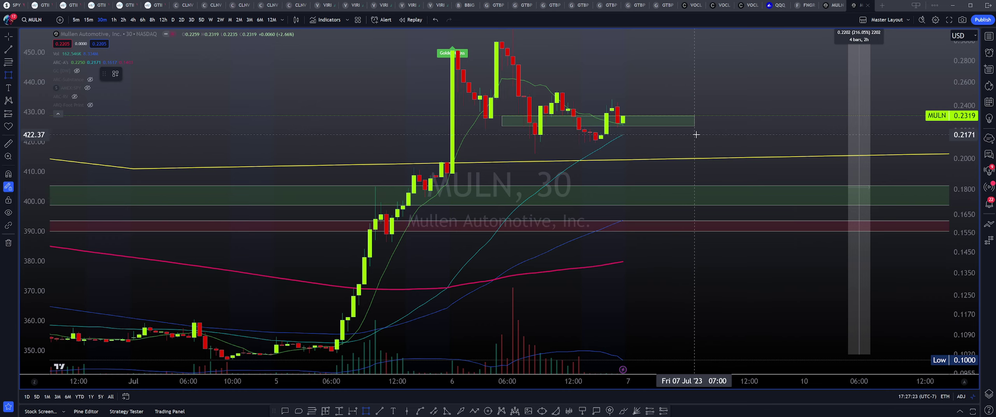
Step: Draw a second support rectangle at about 0.2116–0.2171 and rescale the price axis
{"action": "left_click_drag", "start_coordinate": [695, 135], "coordinate": [456, 142]}
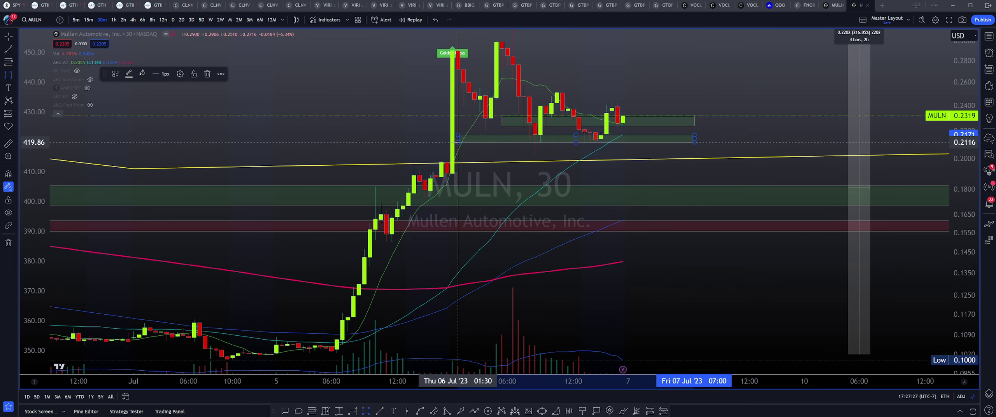
{"action": "mouse_move", "coordinate": [971, 195]}
{"action": "left_mouse_down"}
{"action": "mouse_move", "coordinate": [971, 163]}
{"action": "mouse_move", "coordinate": [971, 179]}
{"action": "left_mouse_up"}
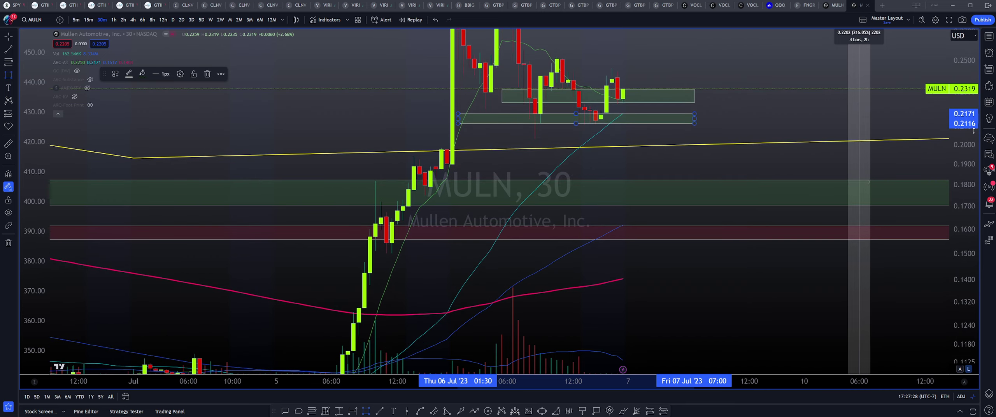
{"action": "left_click", "coordinate": [737, 68]}
{"action": "scroll", "coordinate": [737, 68], "scroll_direction": "down", "scroll_amount": 5}
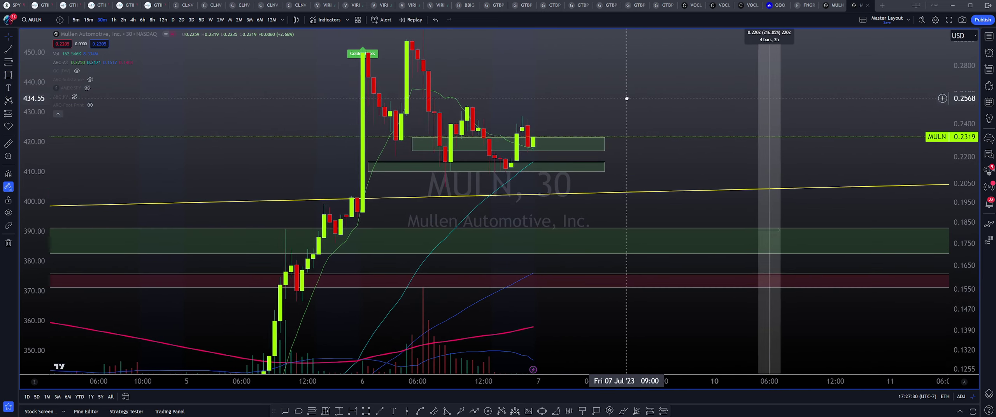
{"action": "left_click_drag", "start_coordinate": [956, 111], "coordinate": [957, 175]}
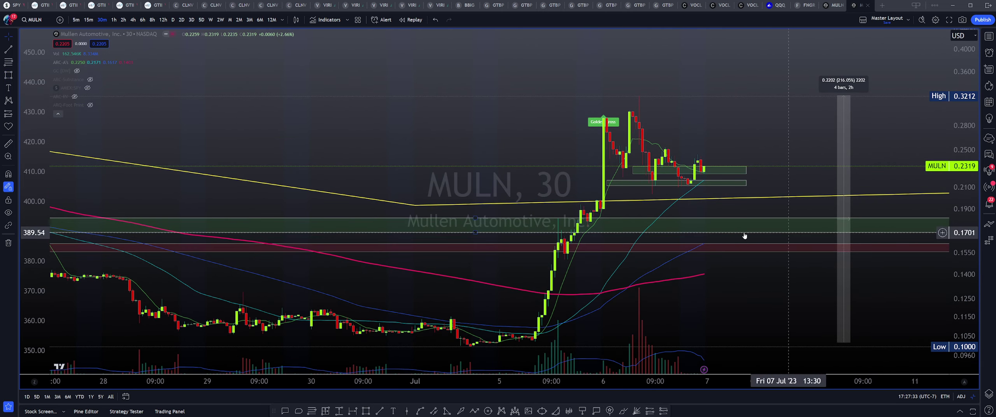
Step: Select the upper and lower support rectangles to verify their ranges, then zoom the chart
{"action": "left_click", "coordinate": [723, 172]}
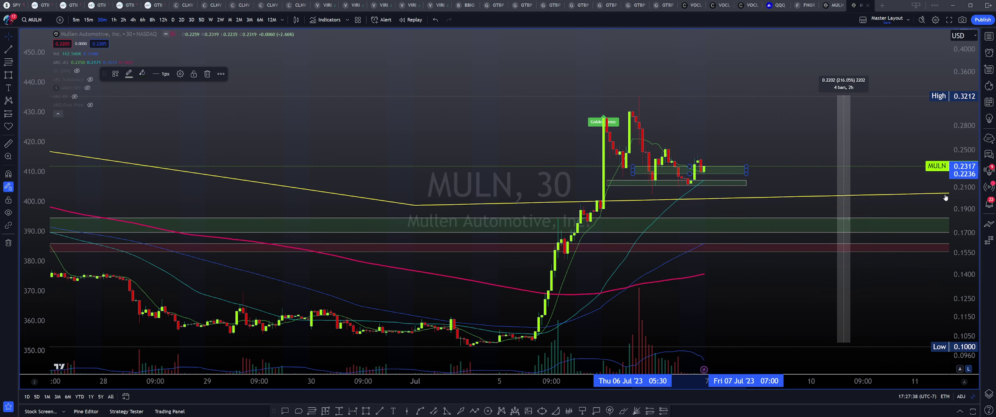
{"action": "left_click", "coordinate": [732, 186]}
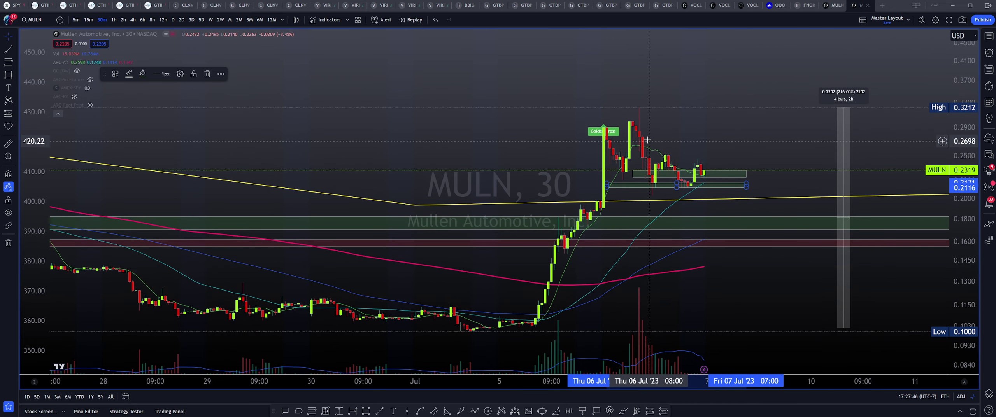
{"action": "scroll", "coordinate": [708, 123], "scroll_direction": "up", "scroll_amount": 3}
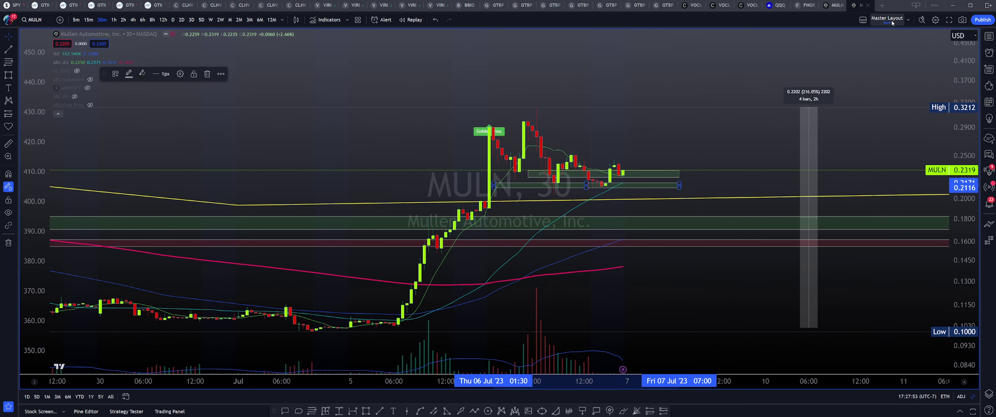
{"action": "scroll", "coordinate": [602, 126], "scroll_direction": "down", "scroll_amount": 2}
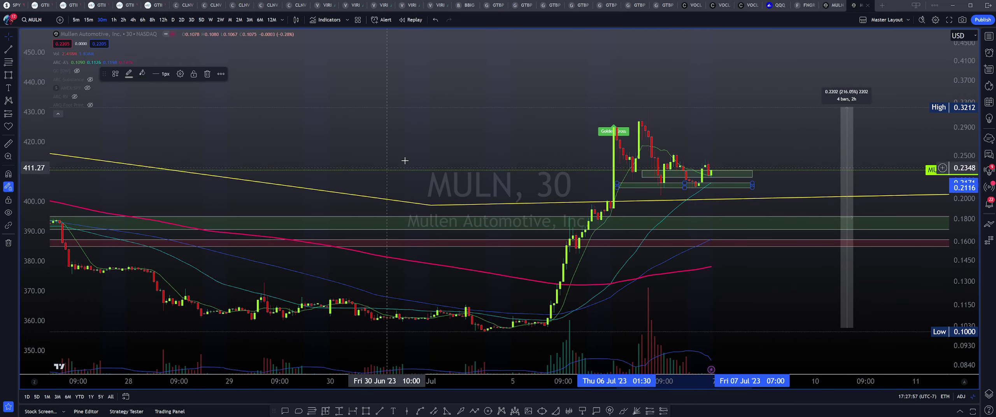
Step: Restore the indicator panes below the chart, refit the RSI pane, and switch to 1-hour candles
{"action": "double_click", "coordinate": [434, 149]}
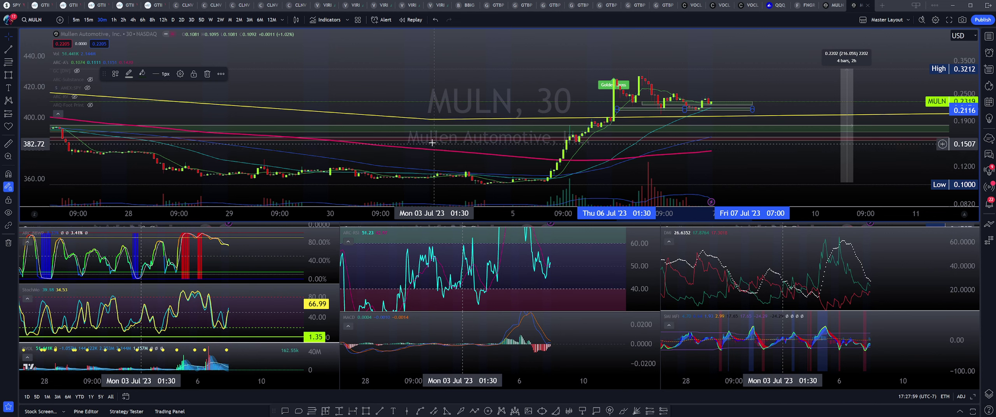
{"action": "left_click", "coordinate": [638, 306]}
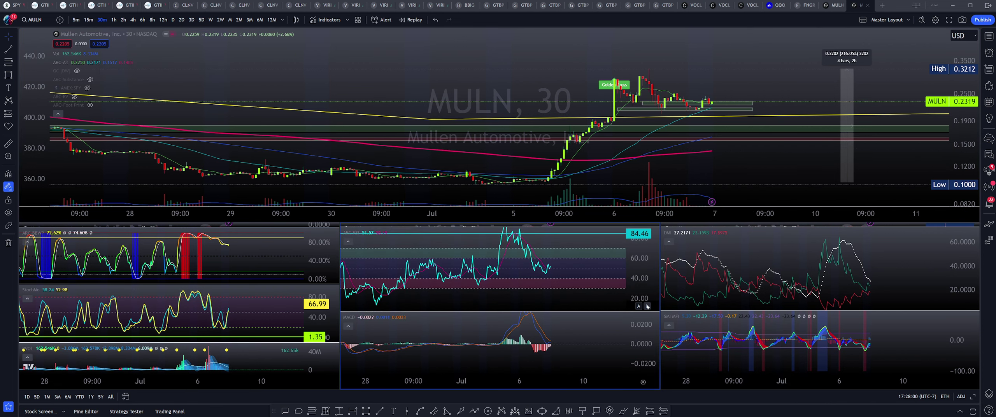
{"action": "left_click", "coordinate": [114, 19]}
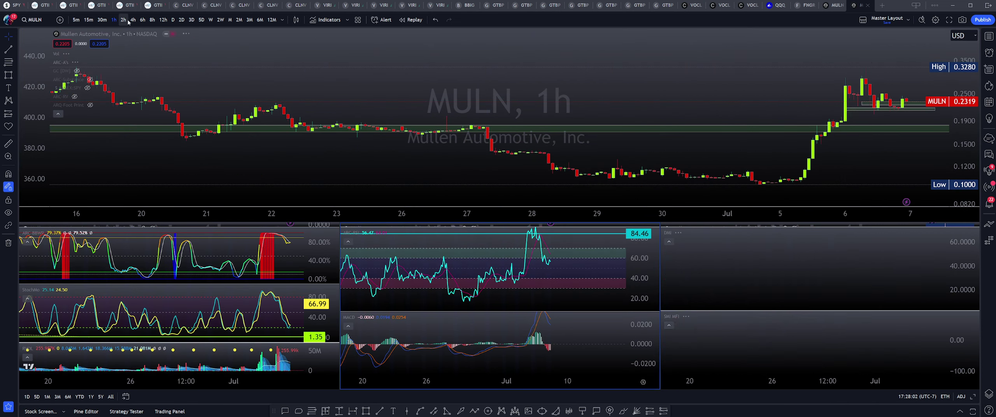
Step: Step through 2h, 4h and 6h to 8-hour candles and open empty space right of the latest bars
{"action": "left_click", "coordinate": [124, 20]}
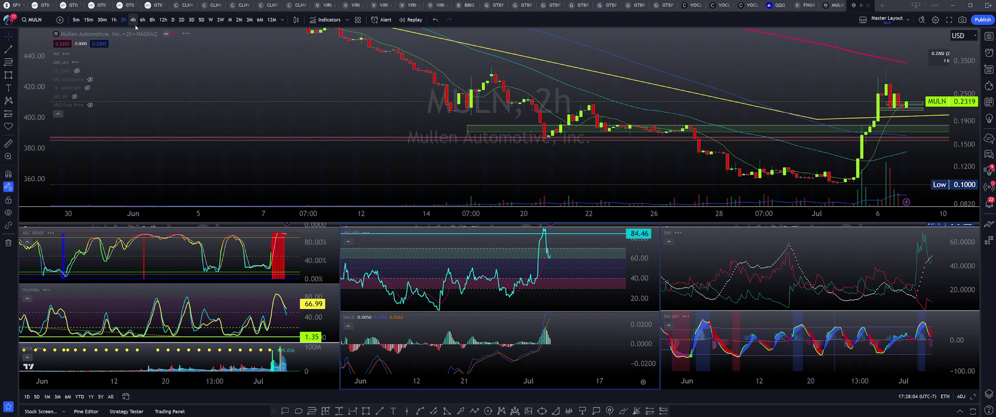
{"action": "left_click", "coordinate": [131, 21]}
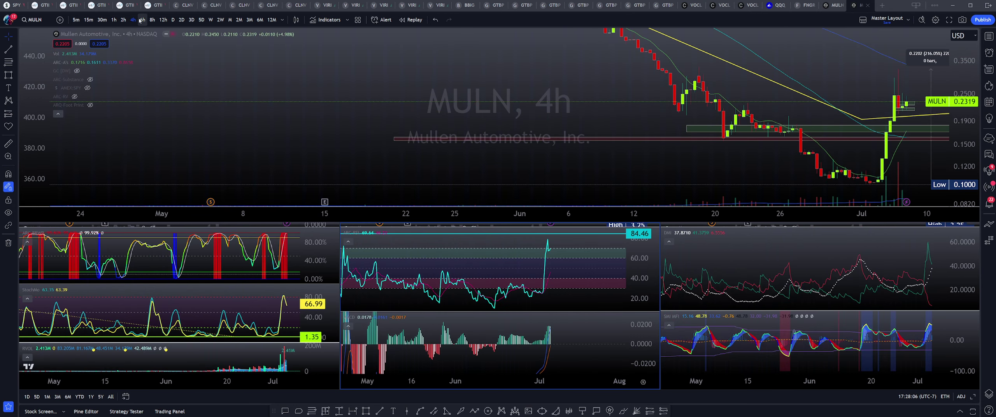
{"action": "left_click", "coordinate": [143, 20]}
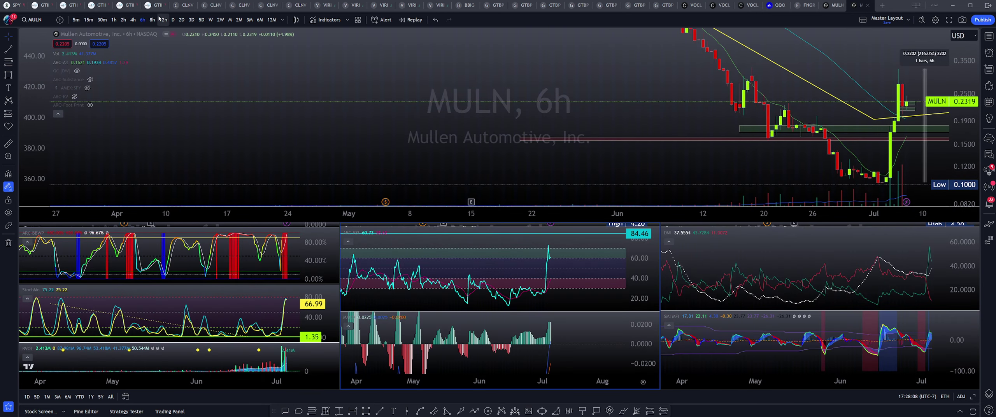
{"action": "left_click", "coordinate": [152, 20]}
{"action": "scroll", "coordinate": [236, 287], "scroll_direction": "up", "scroll_amount": 5}
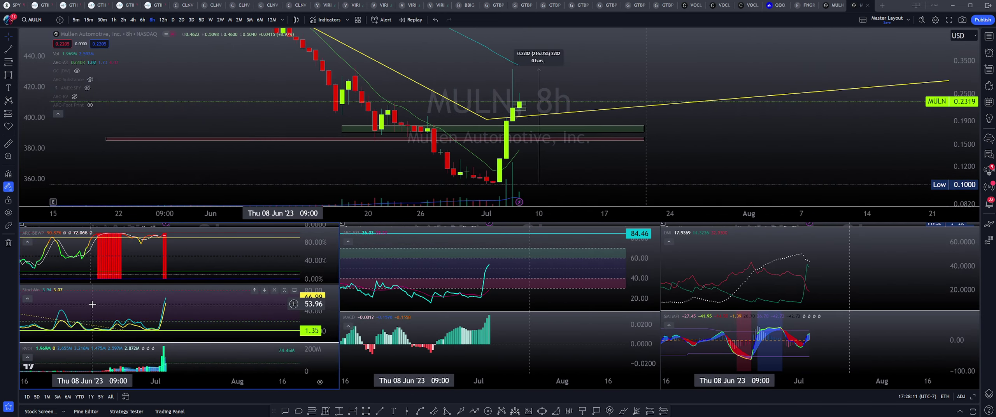
{"action": "left_click_drag", "start_coordinate": [236, 288], "coordinate": [145, 290]}
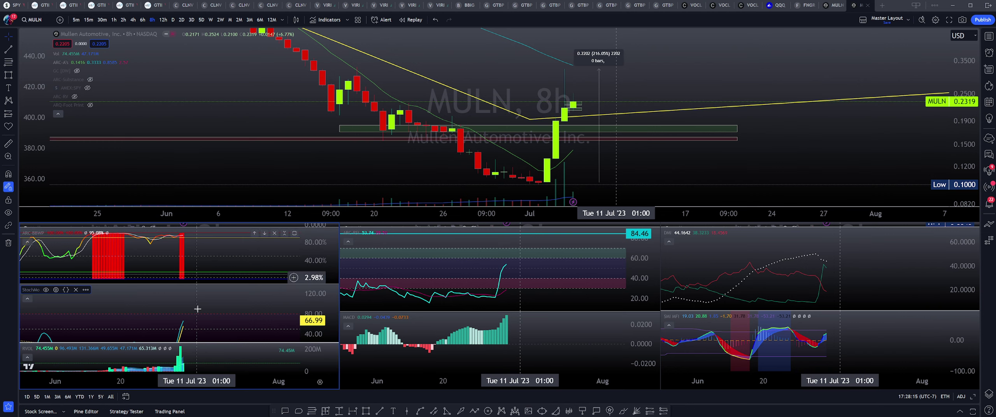
{"action": "left_click_drag", "start_coordinate": [212, 288], "coordinate": [208, 292]}
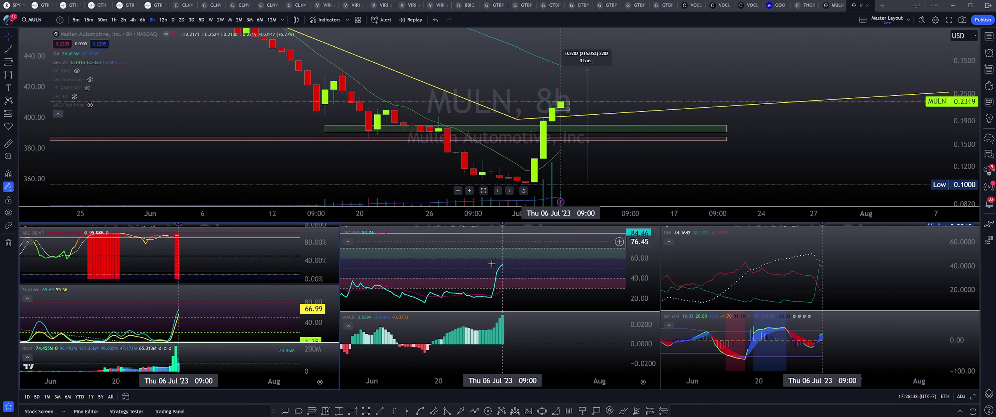
{"action": "scroll", "coordinate": [509, 275], "scroll_direction": "down", "scroll_amount": 4}
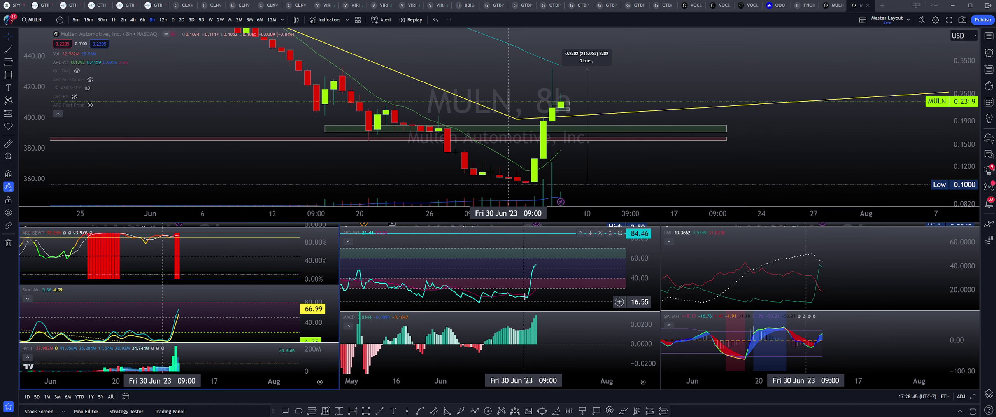
{"action": "scroll", "coordinate": [541, 272], "scroll_direction": "down", "scroll_amount": 5}
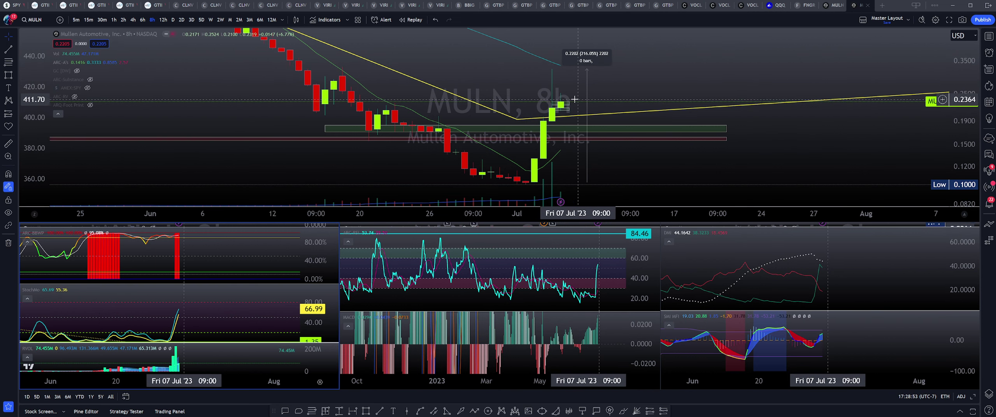
{"action": "scroll", "coordinate": [576, 103], "scroll_direction": "down", "scroll_amount": 3}
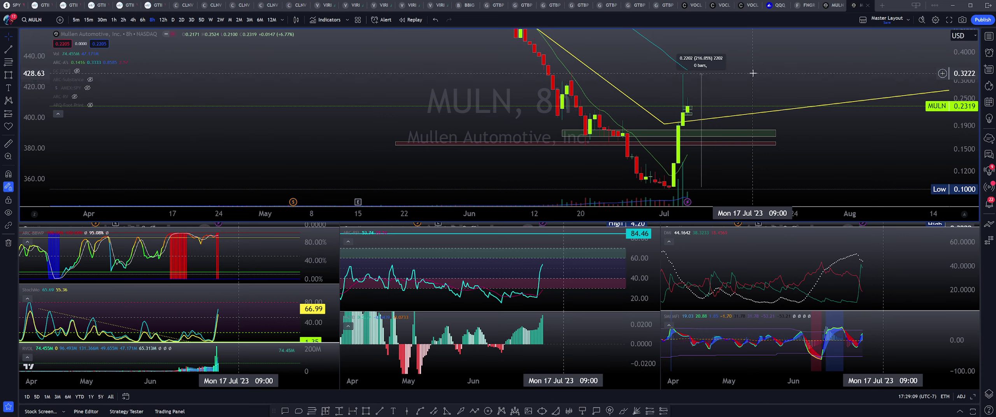
Step: Draw a resistance rectangle above the current price around 0.30–0.33 and auto-fit the price scale
{"action": "key", "text": "alt+shift+r"}
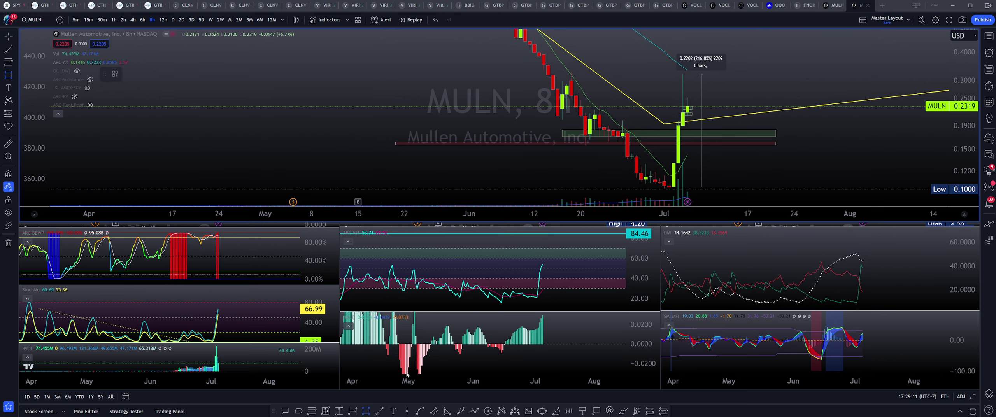
{"action": "left_click", "coordinate": [734, 80]}
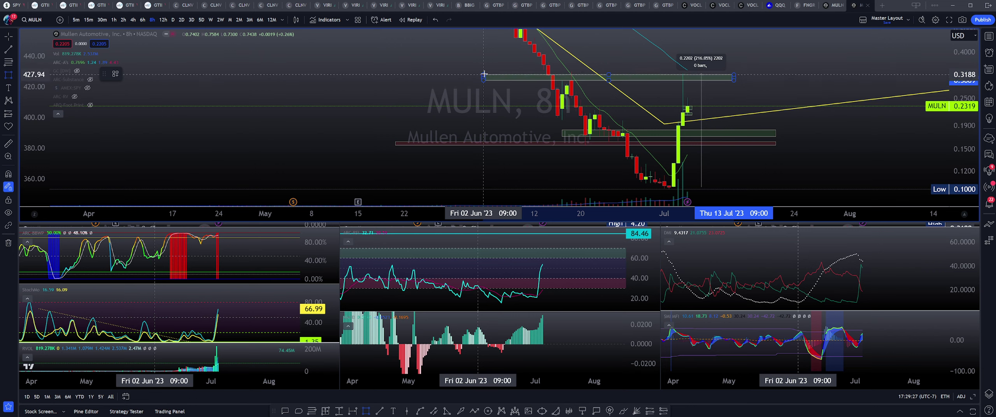
{"action": "left_click", "coordinate": [483, 73]}
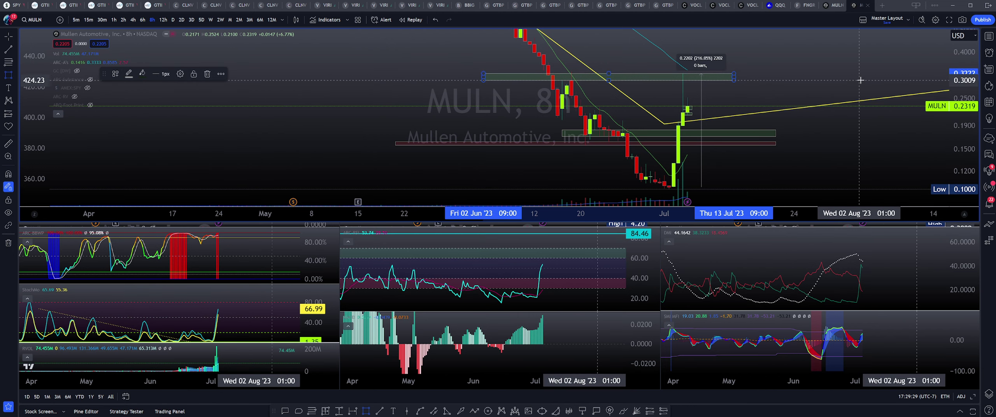
{"action": "left_click_drag", "start_coordinate": [961, 95], "coordinate": [944, 45]}
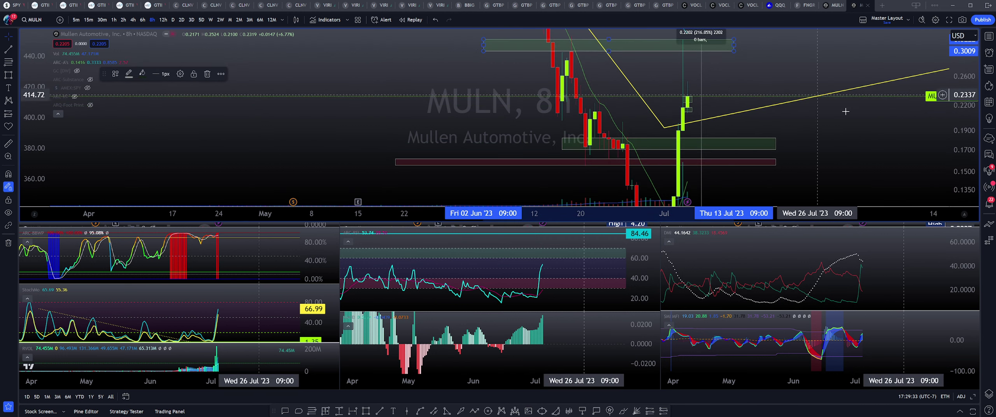
{"action": "key", "text": "alt+r"}
Step: Raise the green rectangle's top edge to widen the resistance range, then zoom out the price scale
{"action": "left_click", "coordinate": [718, 112]}
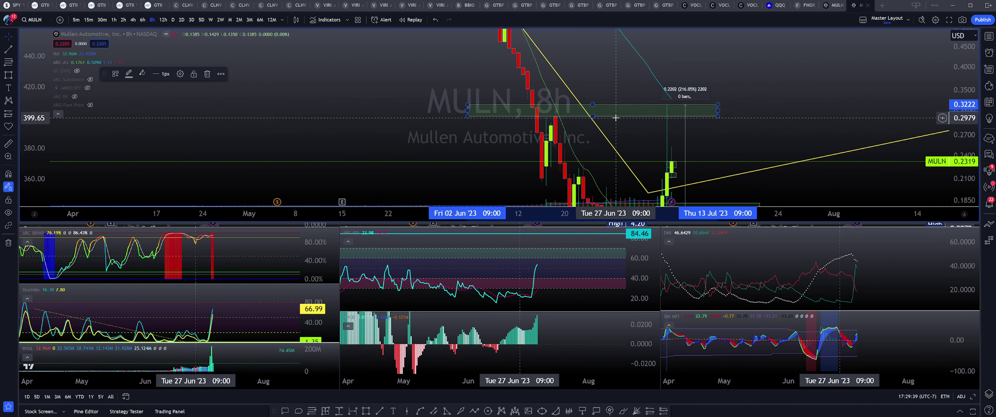
{"action": "right_click", "coordinate": [593, 102]}
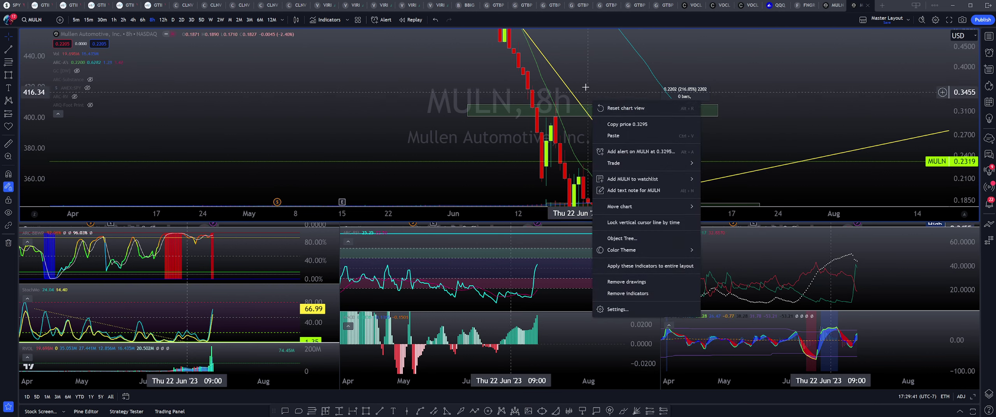
{"action": "left_click", "coordinate": [671, 93]}
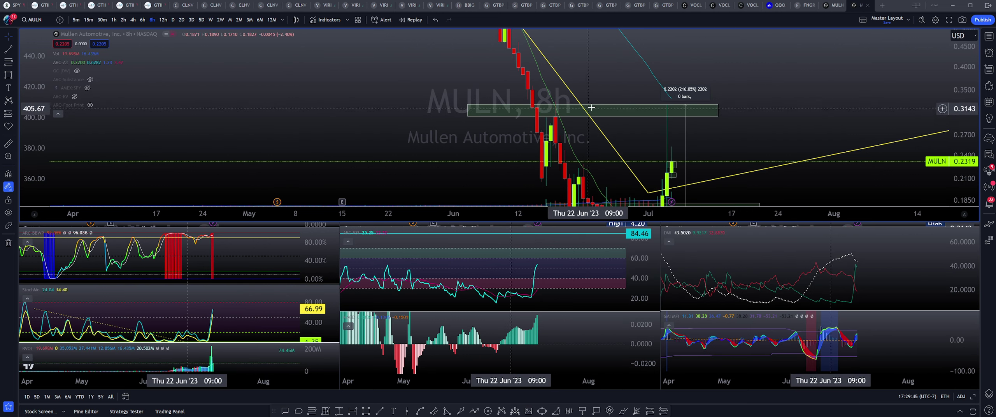
{"action": "left_click_drag", "start_coordinate": [592, 104], "coordinate": [591, 98]}
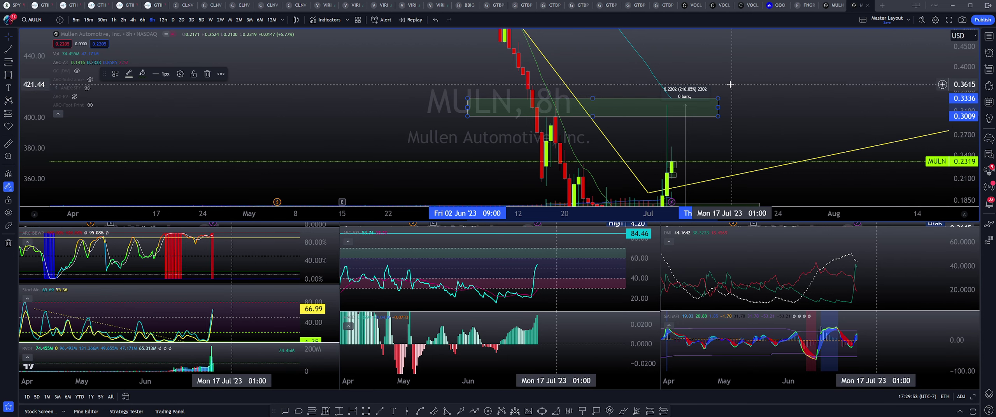
{"action": "scroll", "coordinate": [730, 85], "scroll_direction": "down", "scroll_amount": 3}
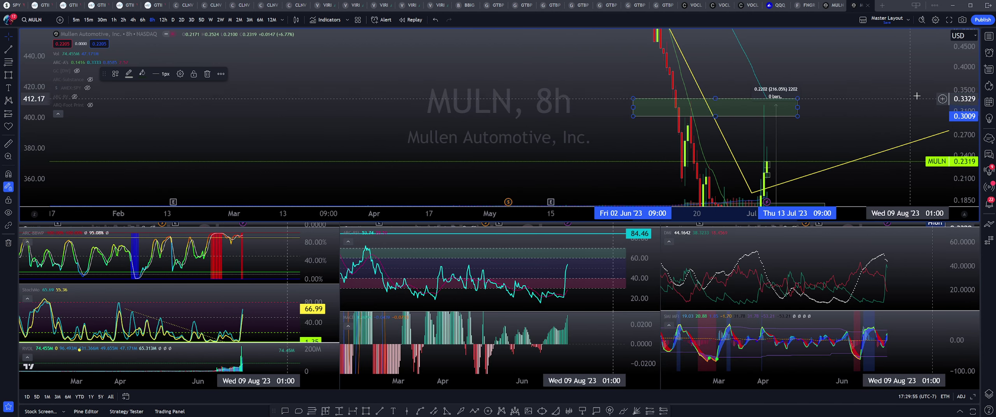
{"action": "left_click_drag", "start_coordinate": [950, 149], "coordinate": [951, 166]}
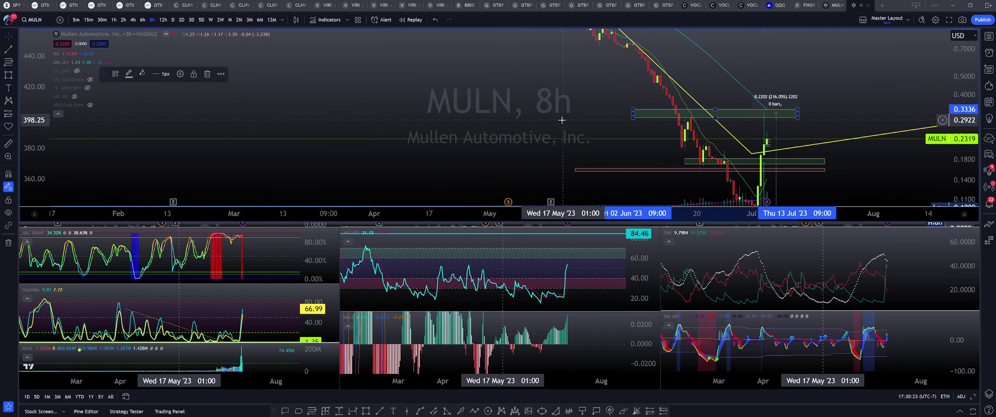
{"action": "left_click_drag", "start_coordinate": [562, 120], "coordinate": [449, 128]}
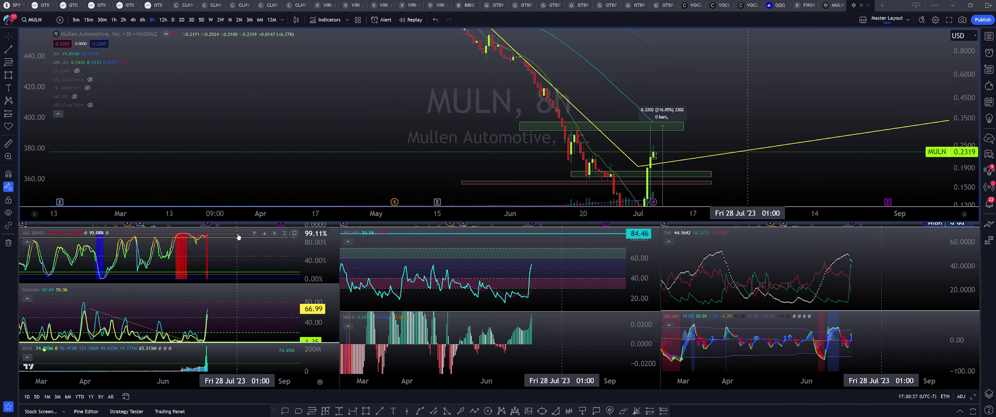
{"action": "scroll", "coordinate": [350, 105], "scroll_direction": "down", "scroll_amount": 3}
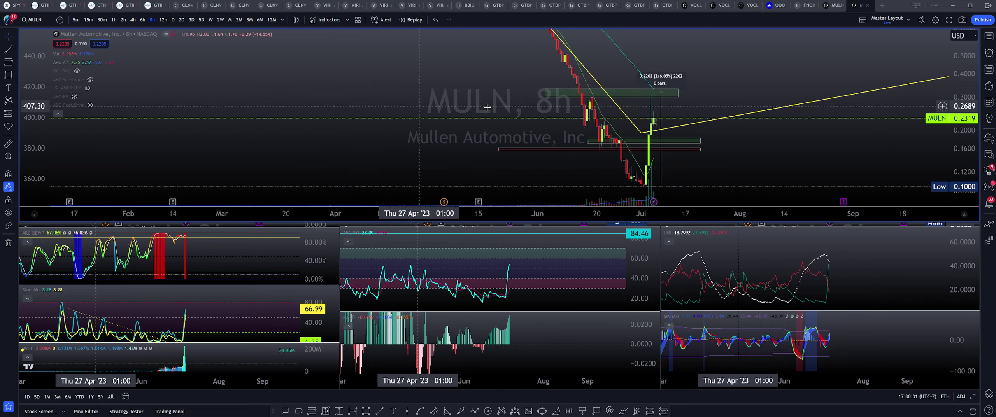
{"action": "left_click_drag", "start_coordinate": [955, 112], "coordinate": [956, 142]}
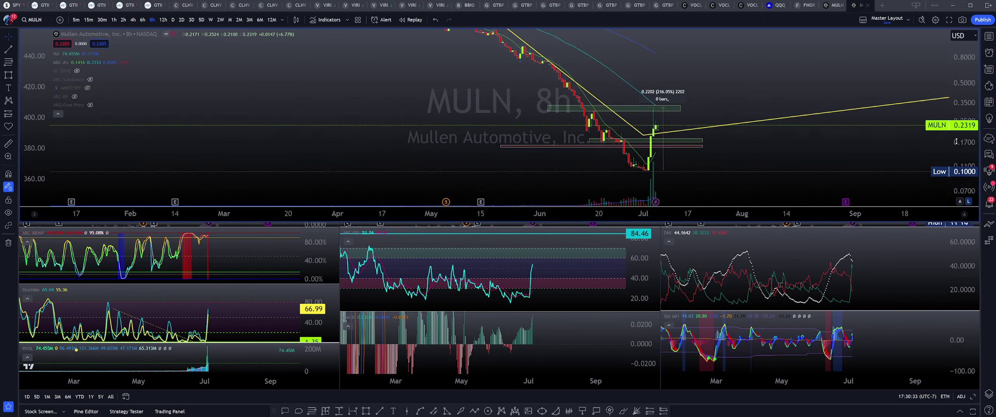
{"action": "scroll", "coordinate": [732, 128], "scroll_direction": "down", "scroll_amount": 10}
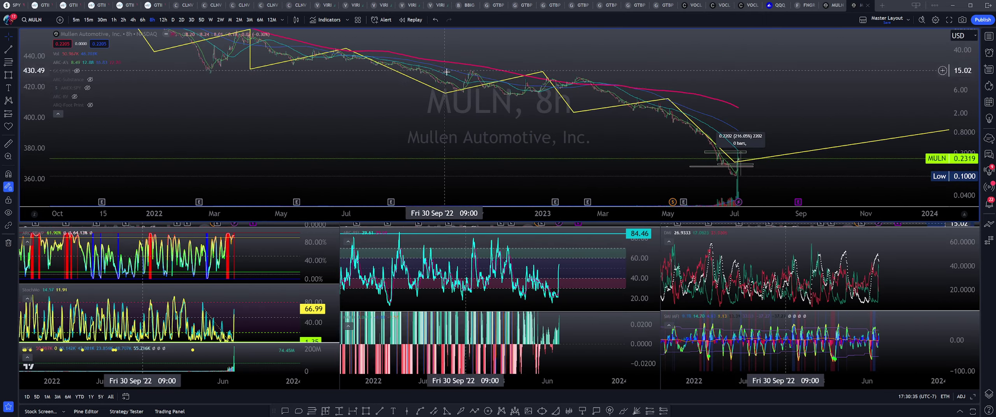
{"action": "scroll", "coordinate": [925, 170], "scroll_direction": "up", "scroll_amount": 4}
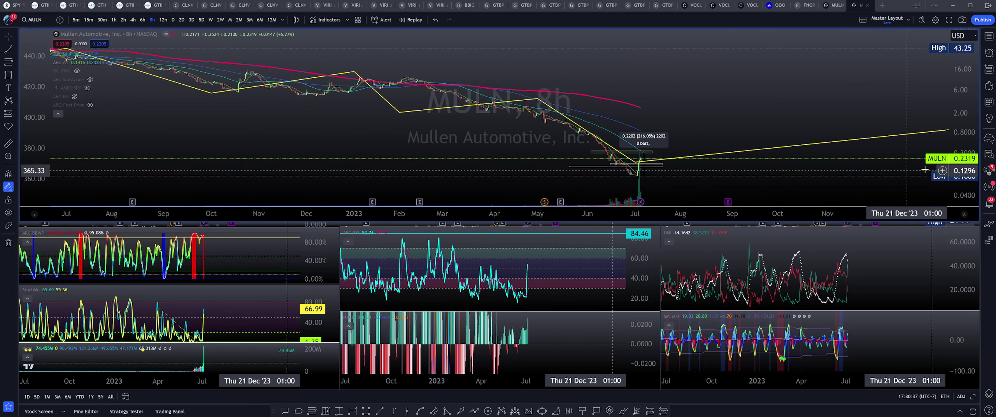
{"action": "scroll", "coordinate": [673, 98], "scroll_direction": "up", "scroll_amount": 5}
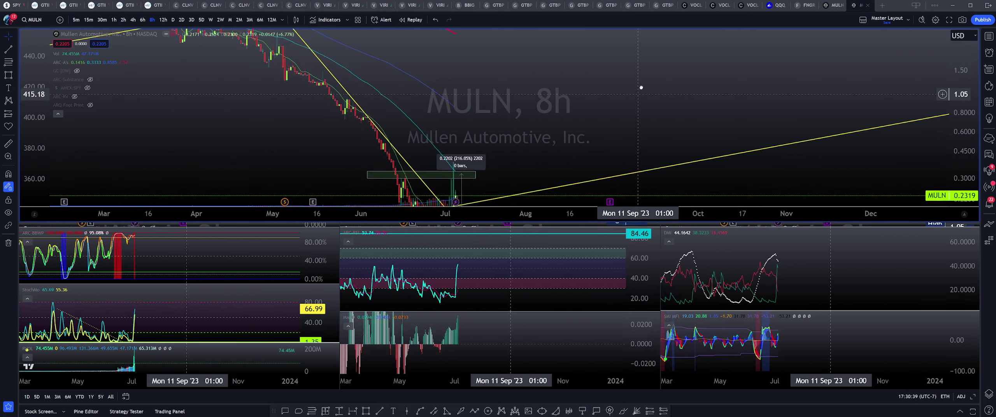
{"action": "left_click_drag", "start_coordinate": [642, 87], "coordinate": [715, 59]}
{"action": "left_click_drag", "start_coordinate": [651, 97], "coordinate": [651, 35]}
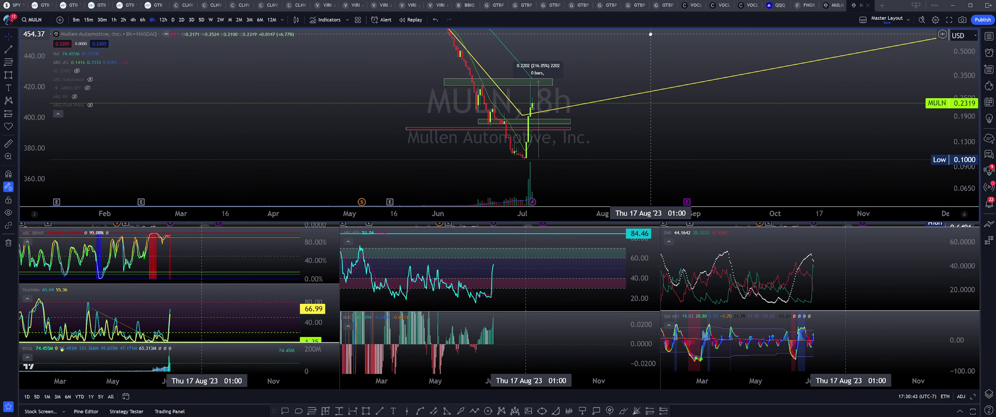
{"action": "left_click_drag", "start_coordinate": [651, 34], "coordinate": [649, 35]}
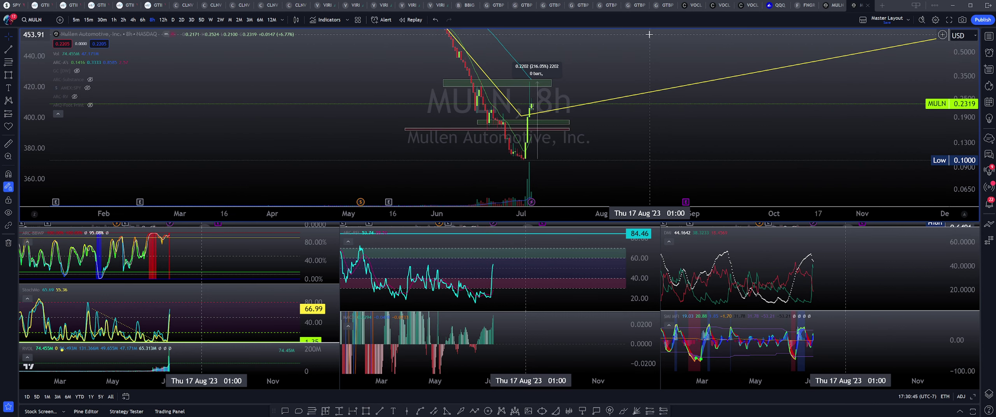